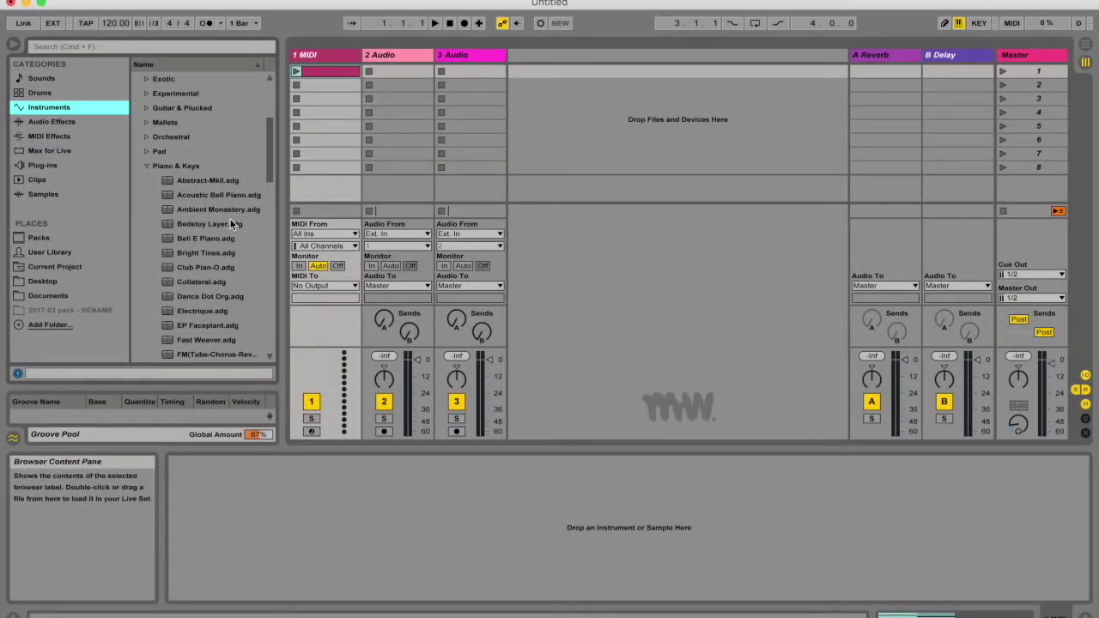
Step: Load the Grand Piano Equal preset onto the first MIDI track
scroll(229, 218, down, 5)
click(215, 311)
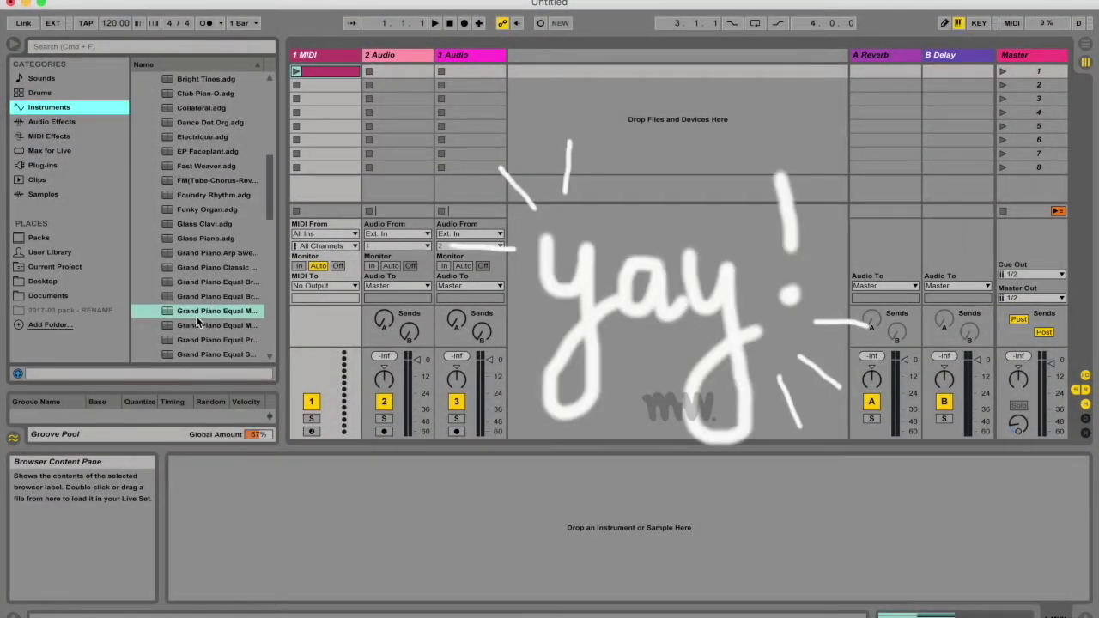
drag(326, 65, 327, 63)
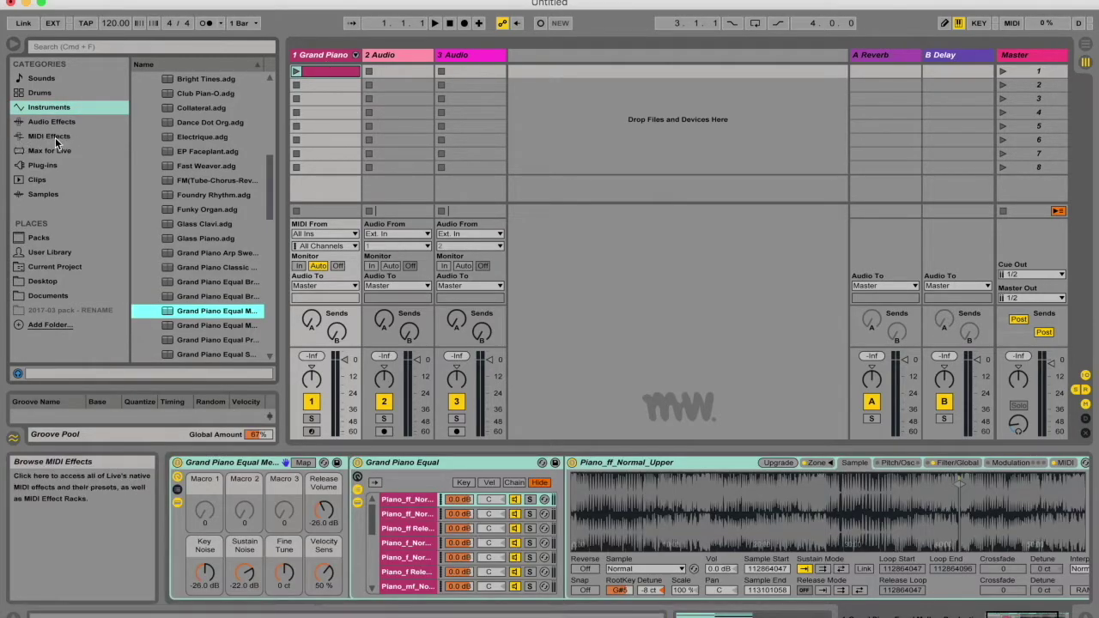
Step: Show the MIDI Effects category in the browser
click(13, 45)
click(13, 46)
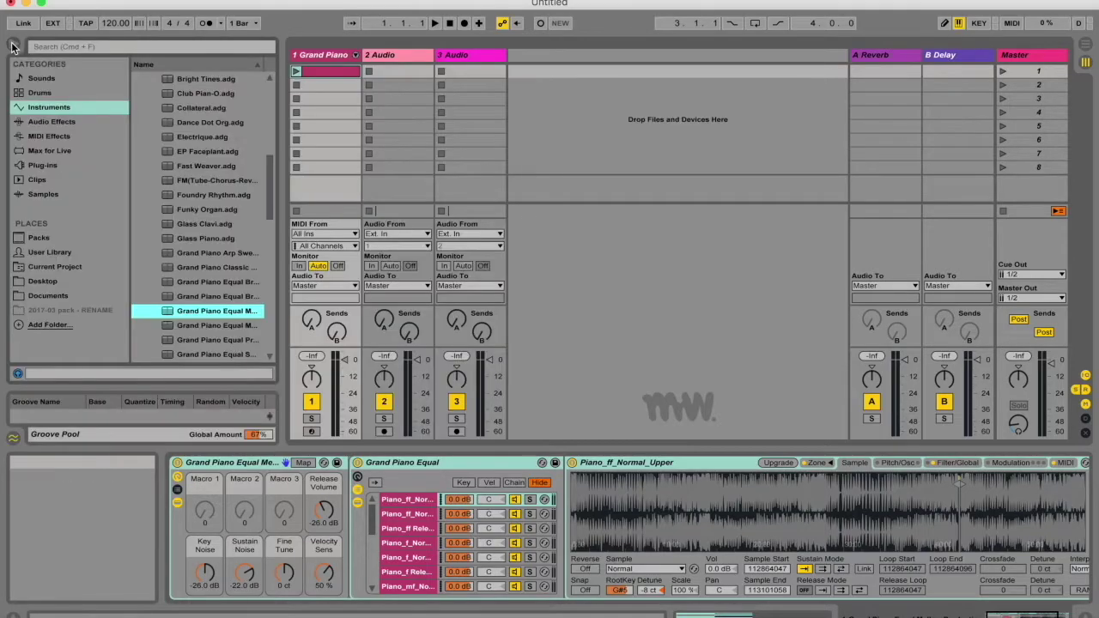
click(40, 137)
Step: Add the Arpeggiator in front of the Grand Piano on track 1
click(167, 80)
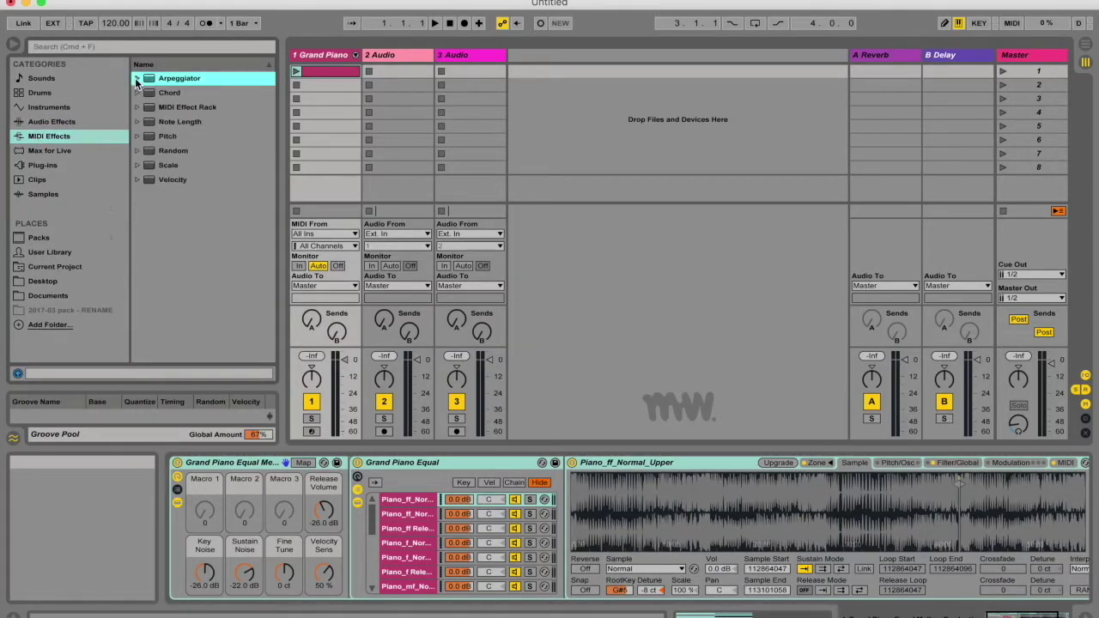
click(137, 78)
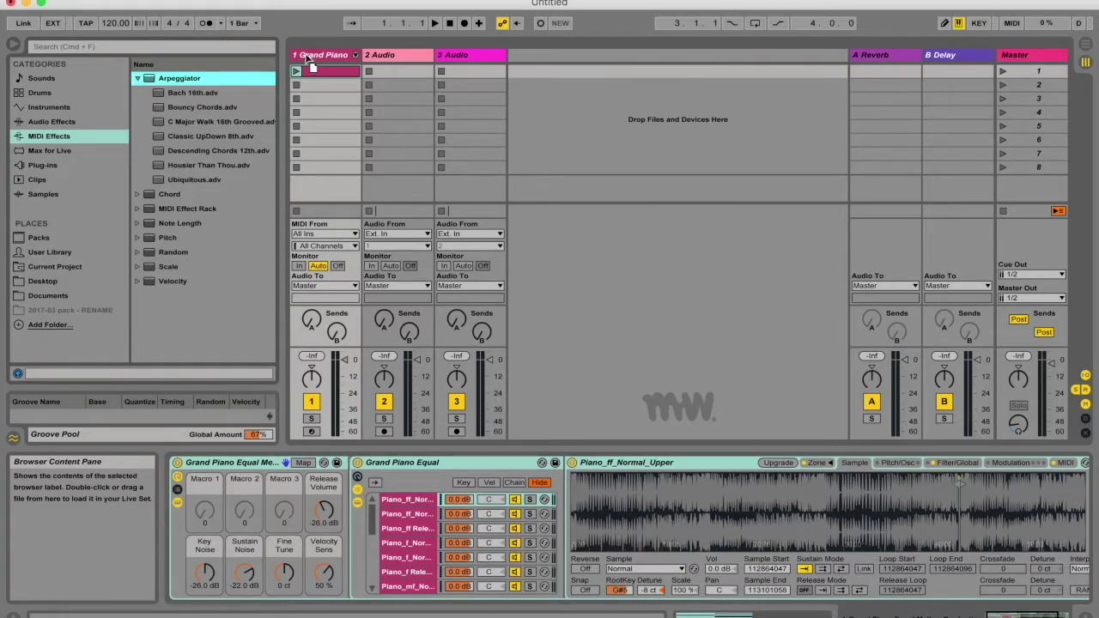
drag(147, 80, 316, 64)
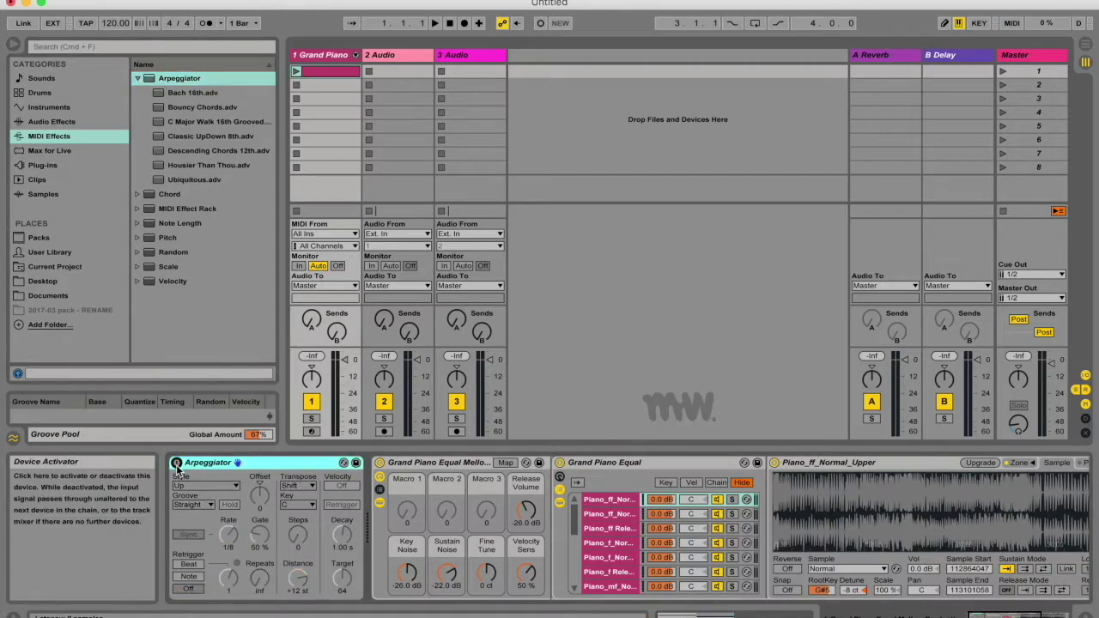
Step: Play the piano clip and switch the Arpeggiator on
double_click(333, 70)
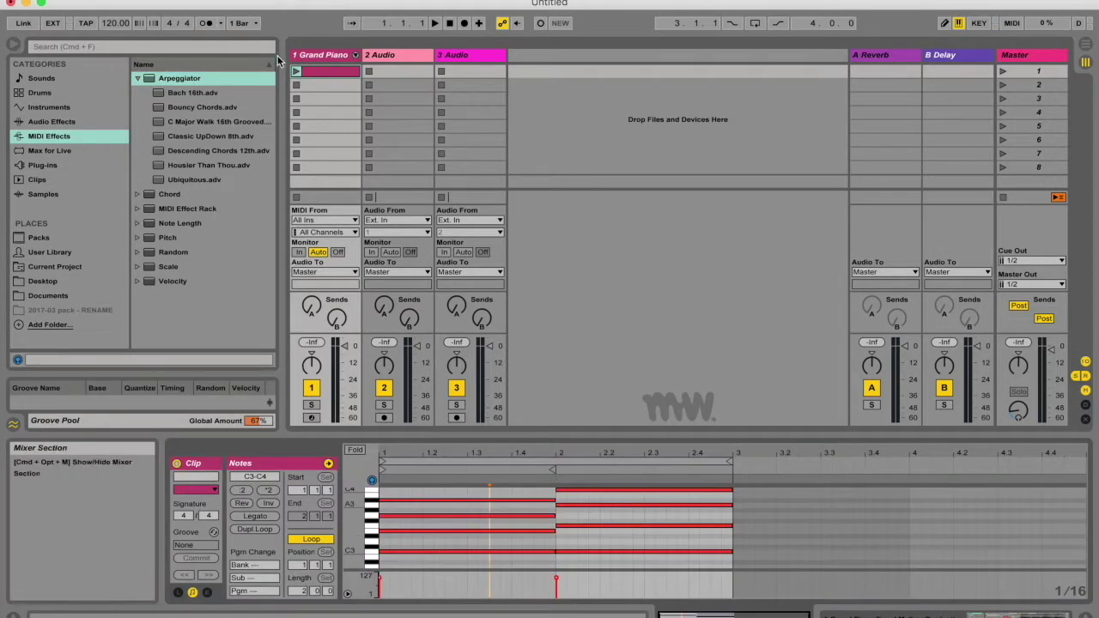
click(296, 73)
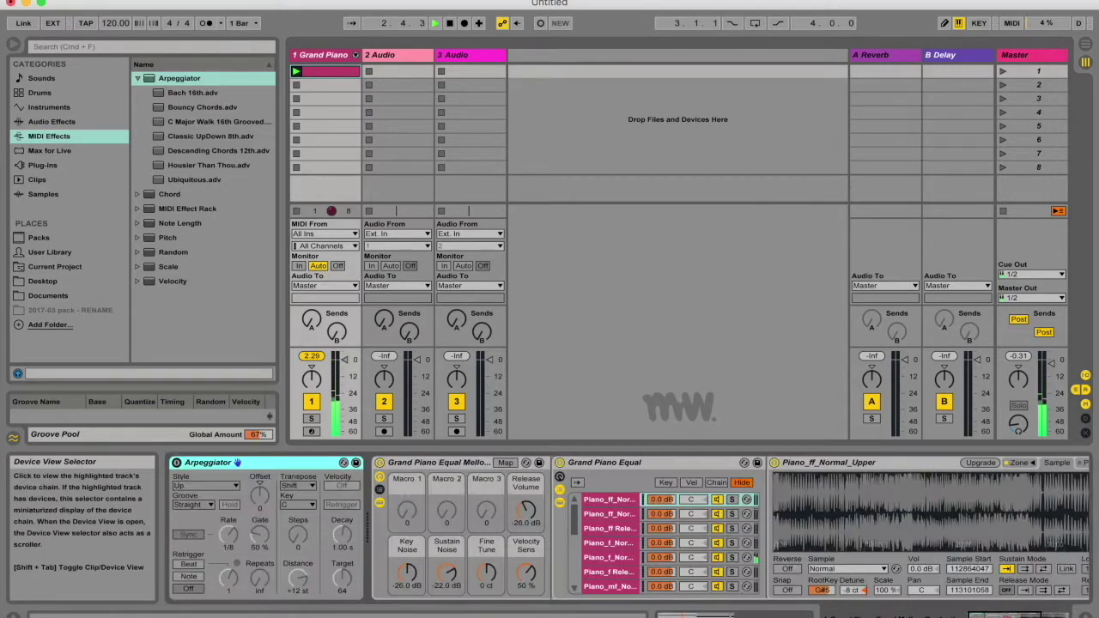
key(shift+Tab)
click(176, 464)
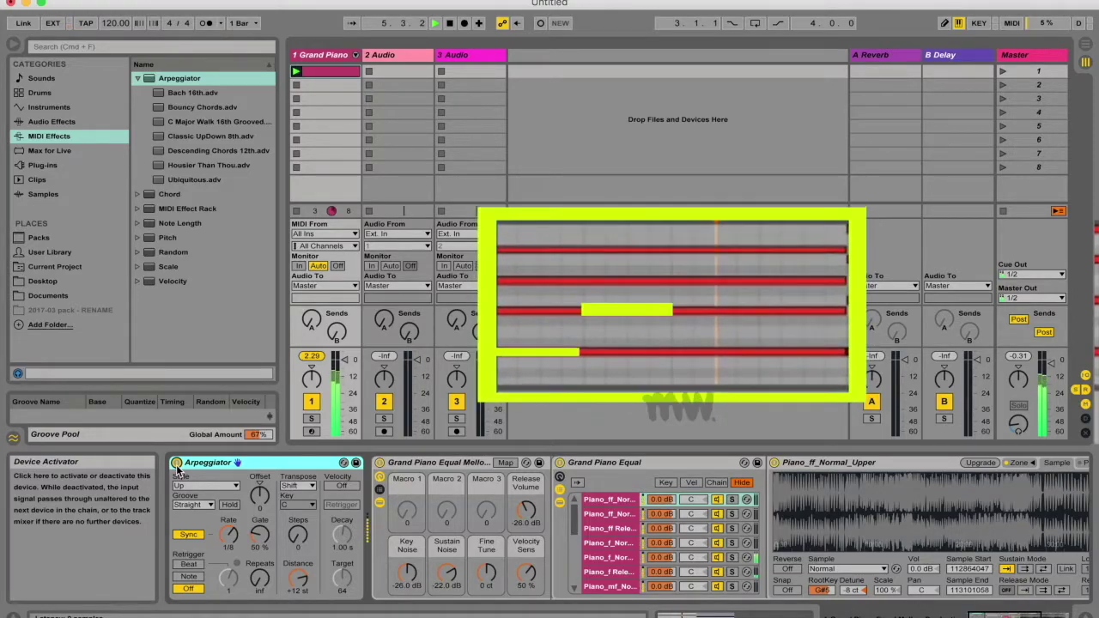
key(XF86AudioRaiseVolume)
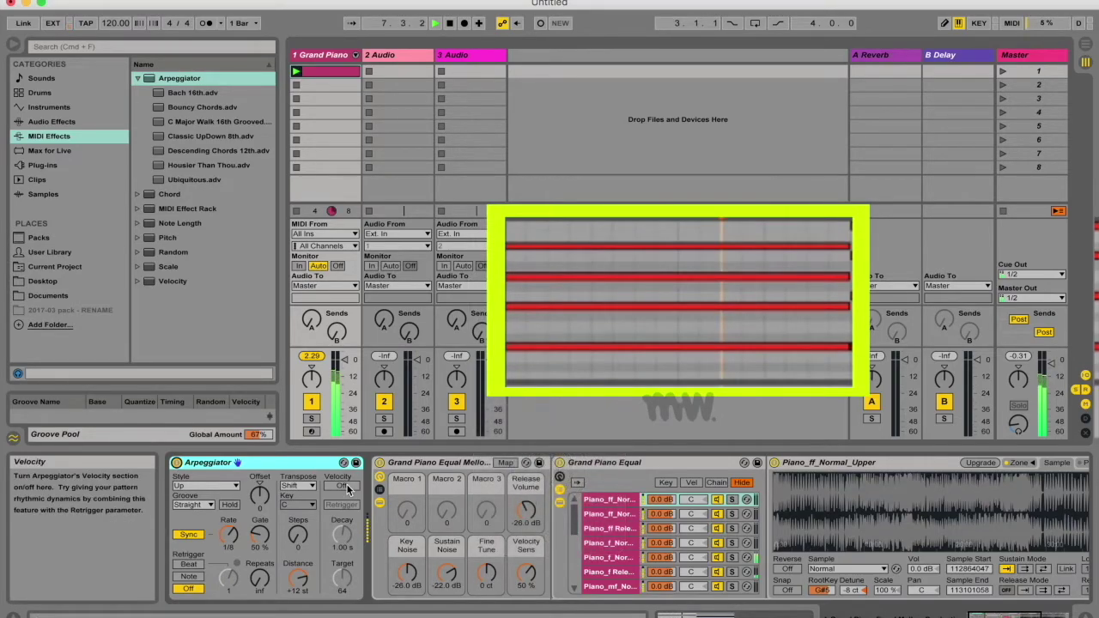
Step: Audition the Arpeggiator styles Down, UpDown, DownUp and Up & Down
click(205, 486)
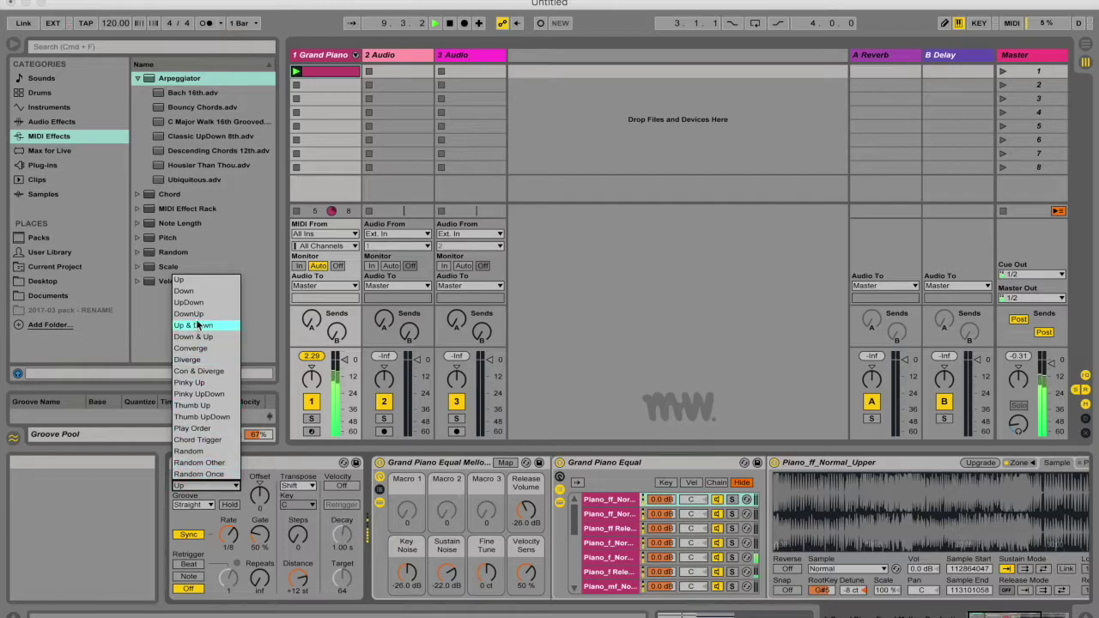
click(203, 292)
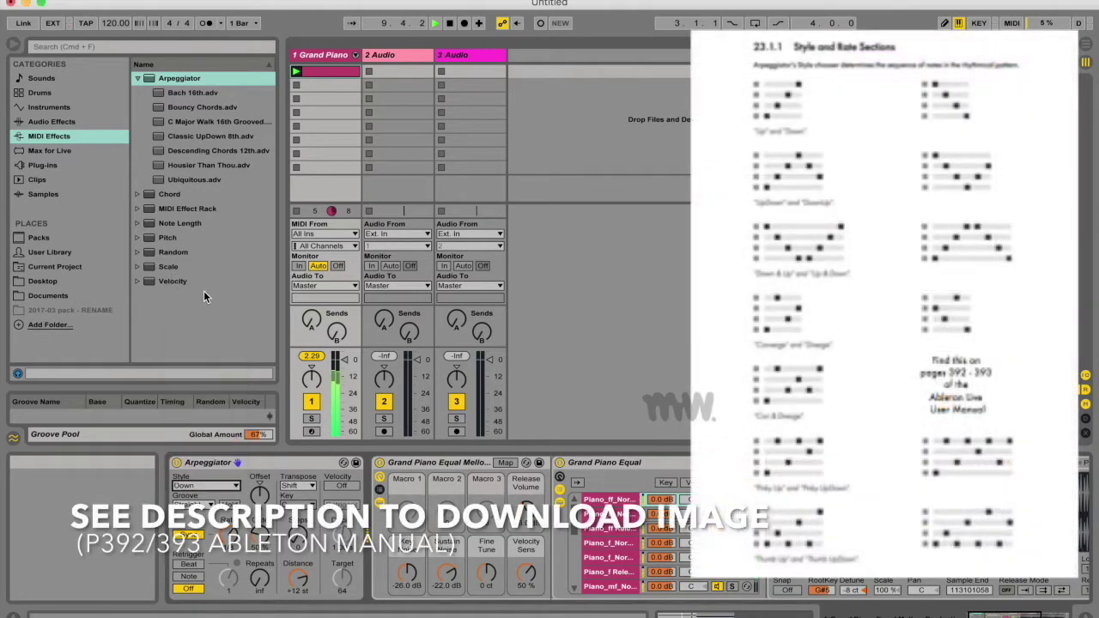
click(224, 489)
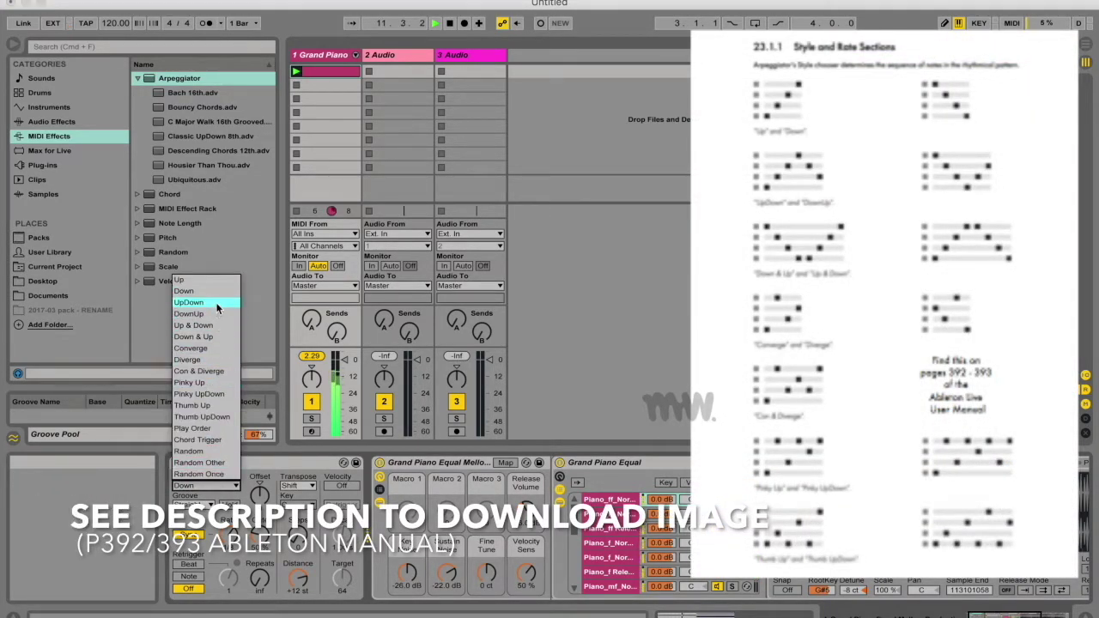
click(217, 304)
click(213, 486)
key(Down)
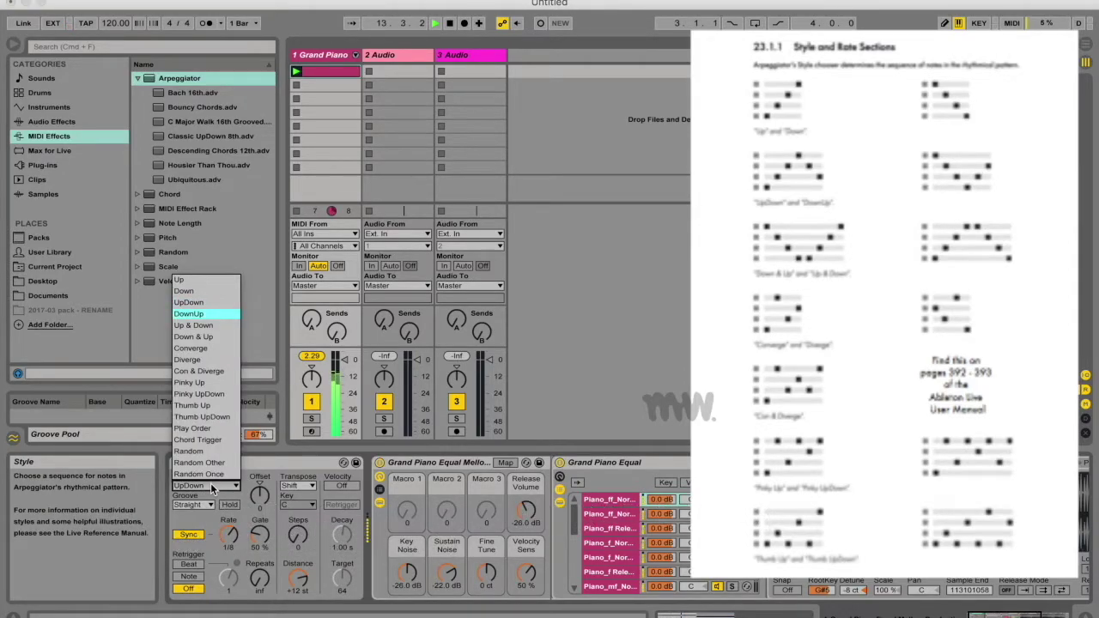
key(Return)
click(213, 486)
key(Down)
key(Return)
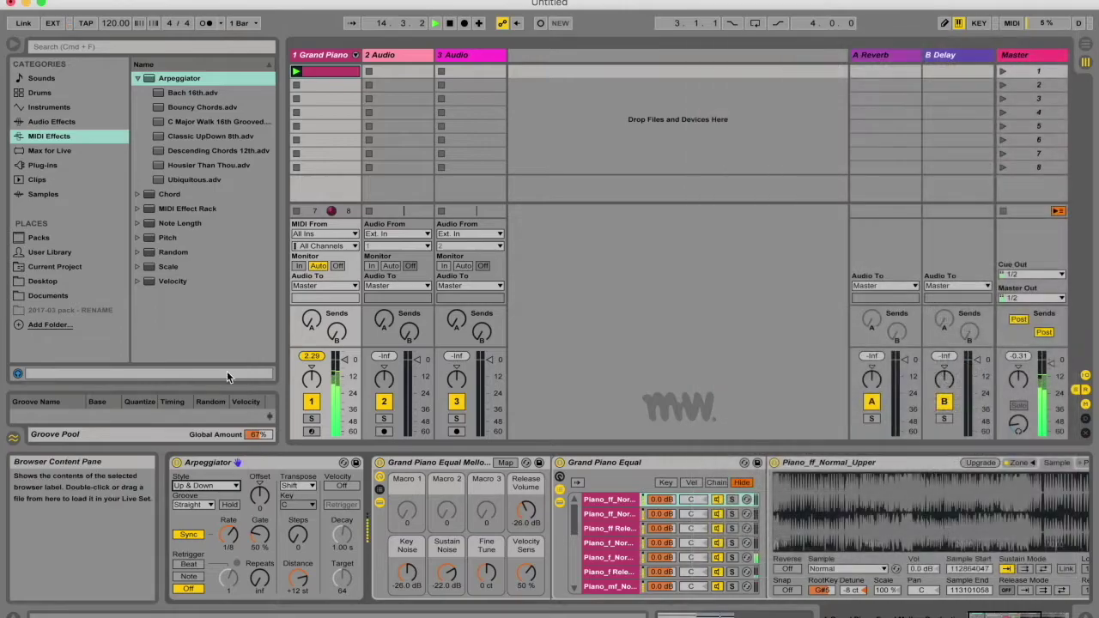
Step: Try Down & Up, Diverge and the Random styles, landing on Chord Trigger
click(213, 486)
click(217, 331)
click(213, 486)
click(220, 355)
click(209, 486)
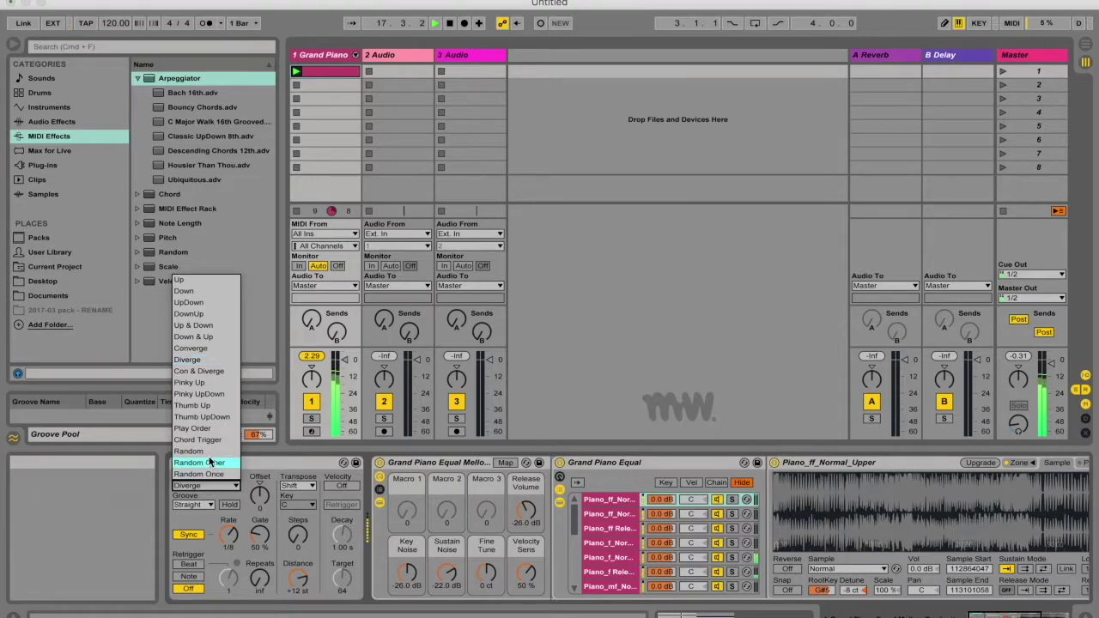
click(206, 451)
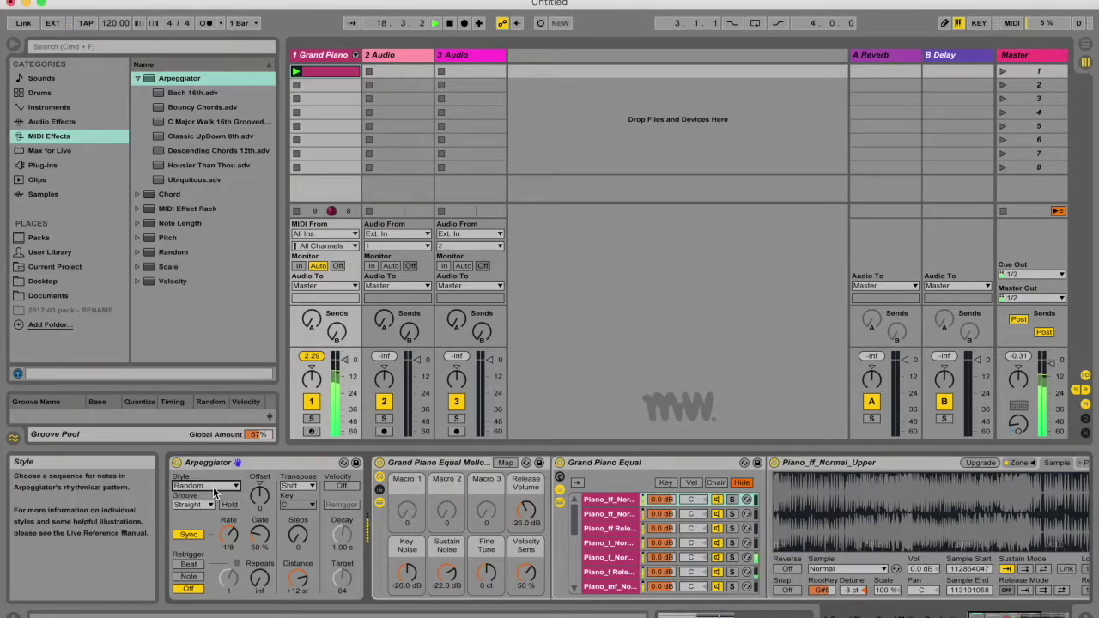
click(209, 486)
click(212, 460)
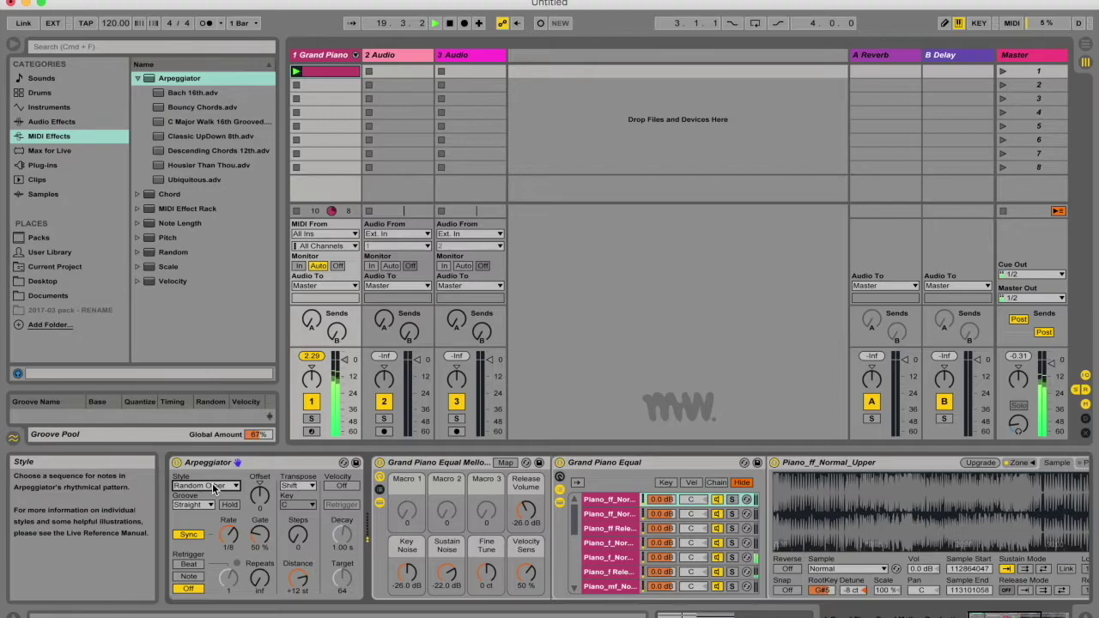
click(213, 486)
click(221, 487)
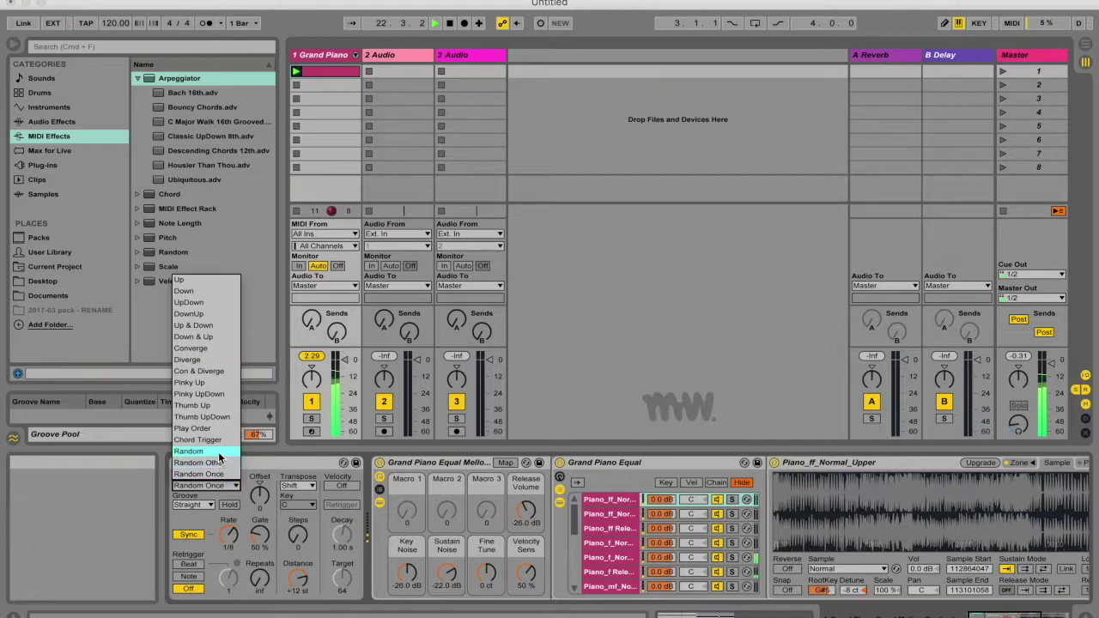
click(220, 440)
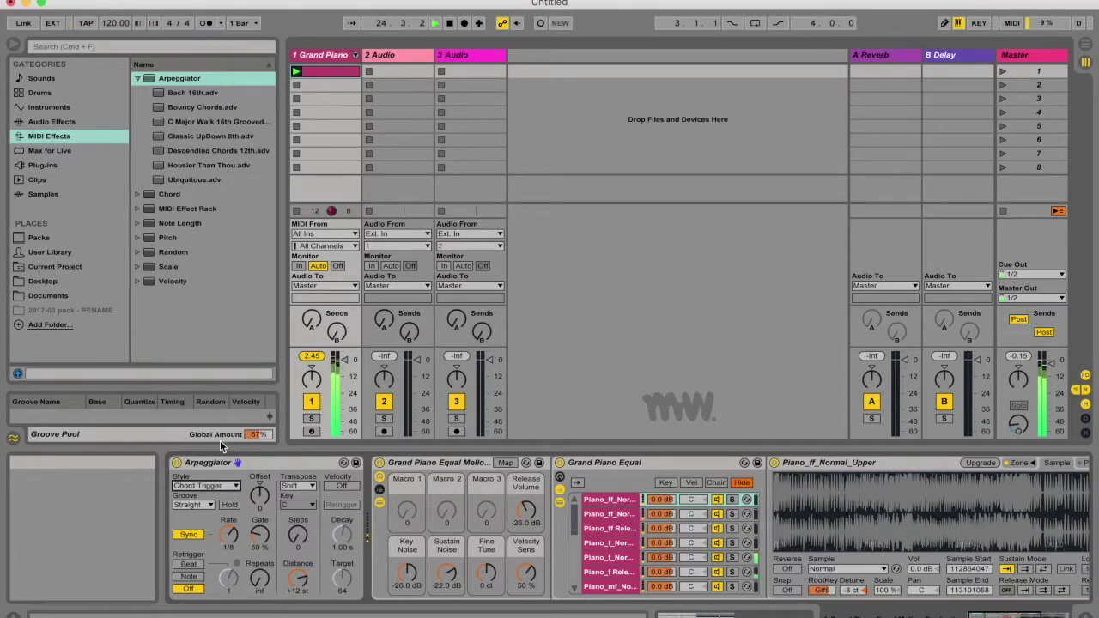
click(207, 486)
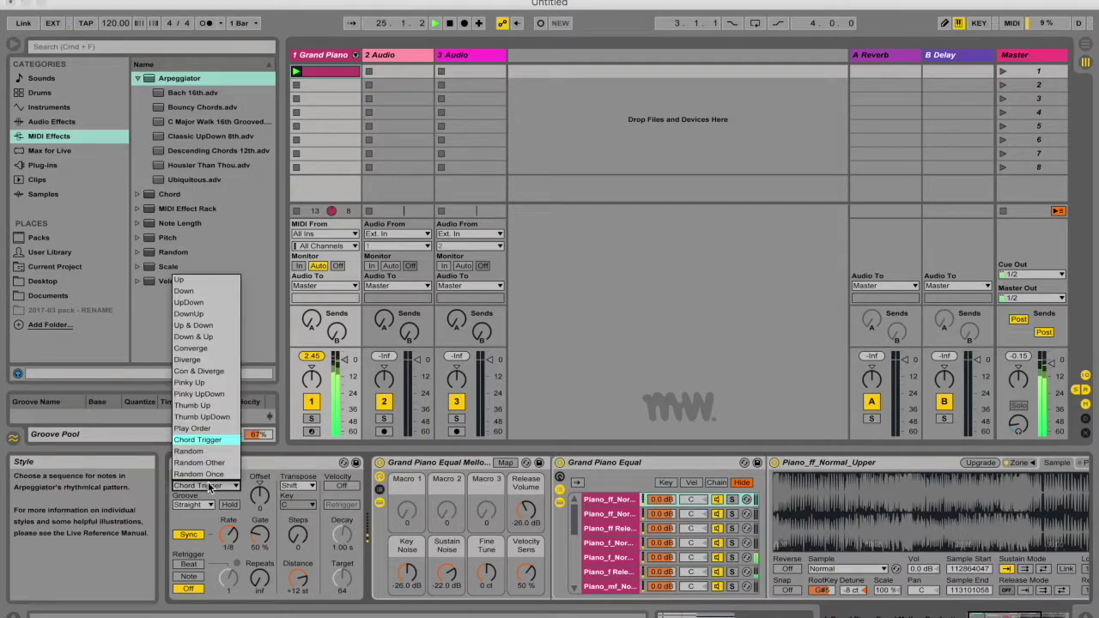
Step: Set style Up with Swing 8 groove, global groove amount 0%, and Hold on
click(213, 278)
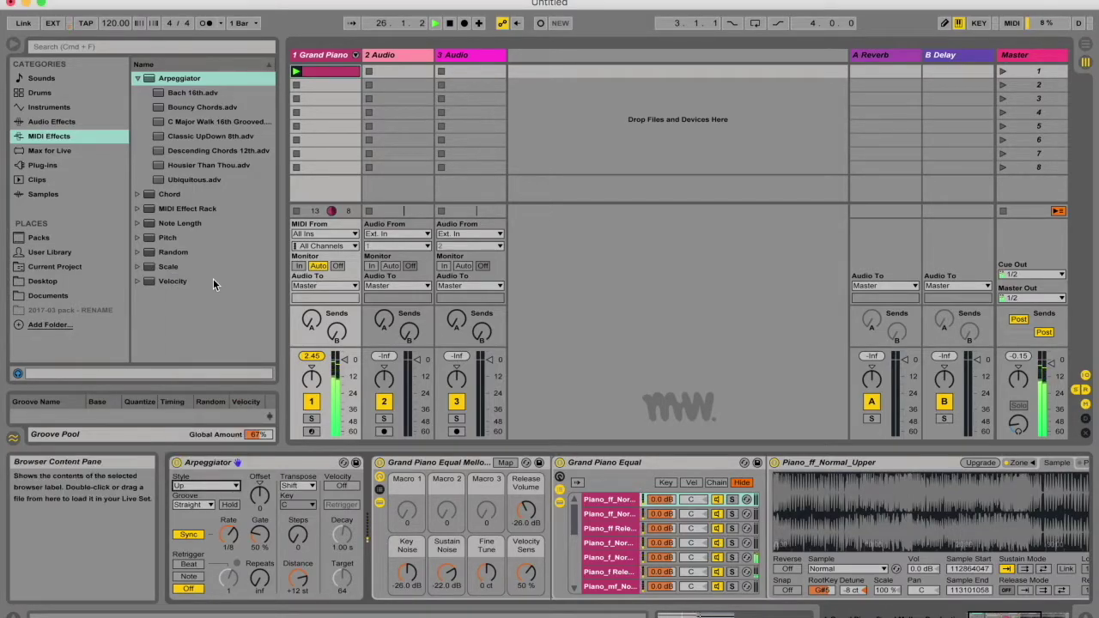
click(207, 505)
click(195, 538)
click(206, 505)
click(201, 529)
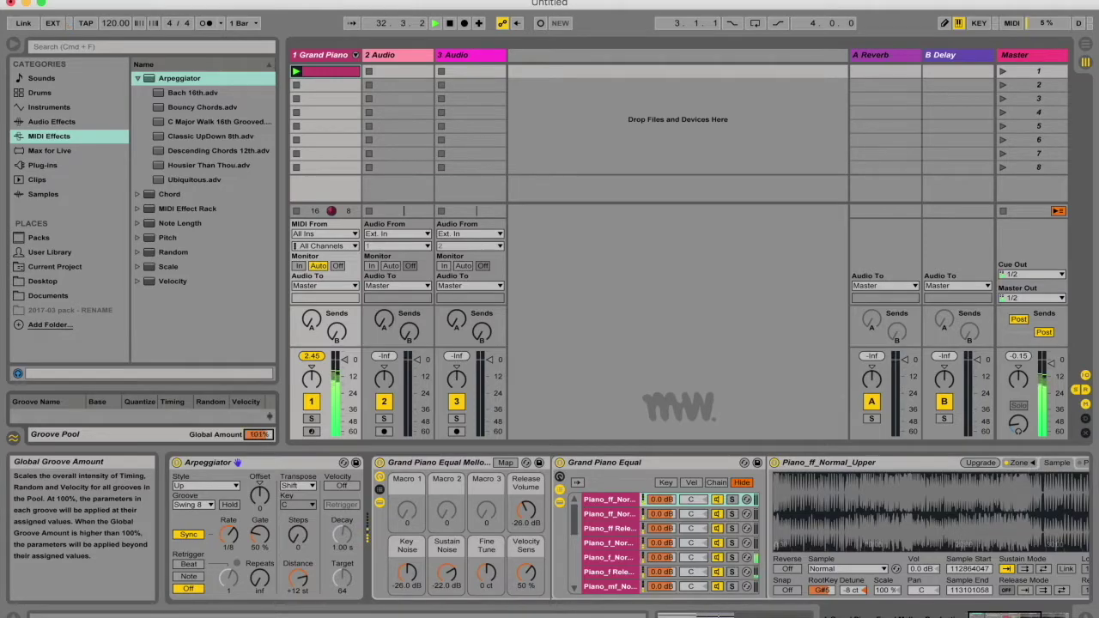
drag(258, 434, 258, 480)
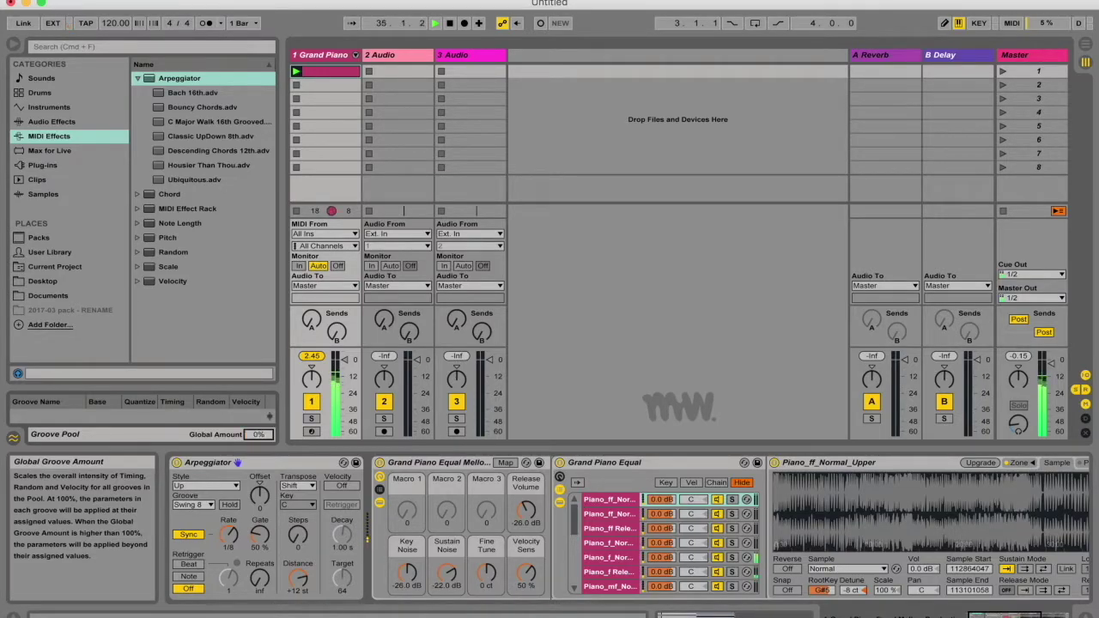
click(230, 506)
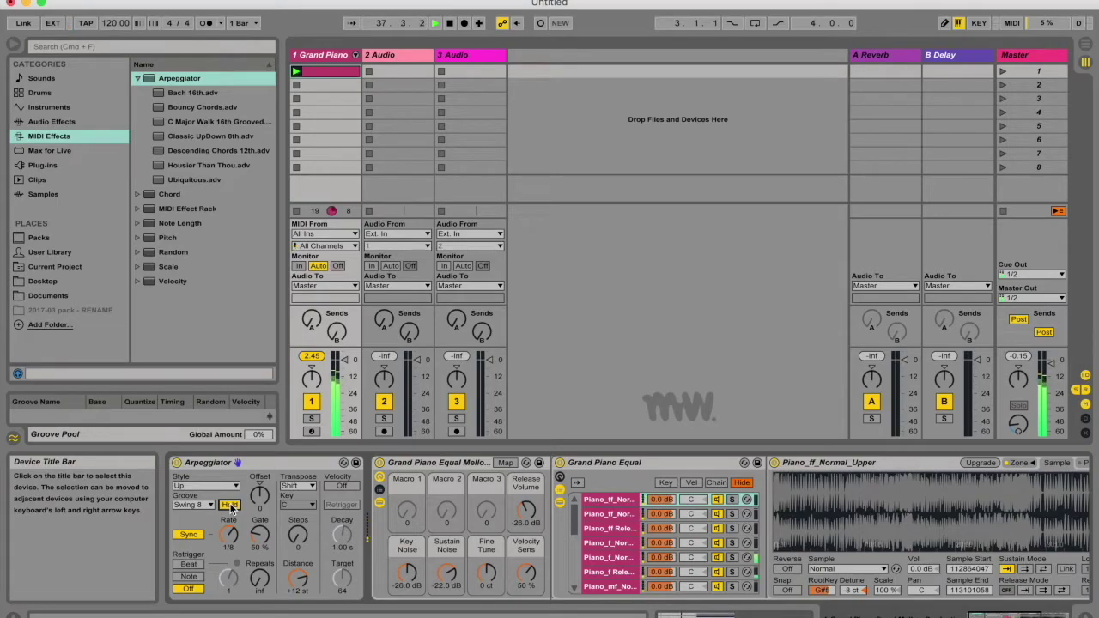
Step: Turn Hold off, run a free 289 ms rate with 15% gate, retriggering on Beat
click(230, 506)
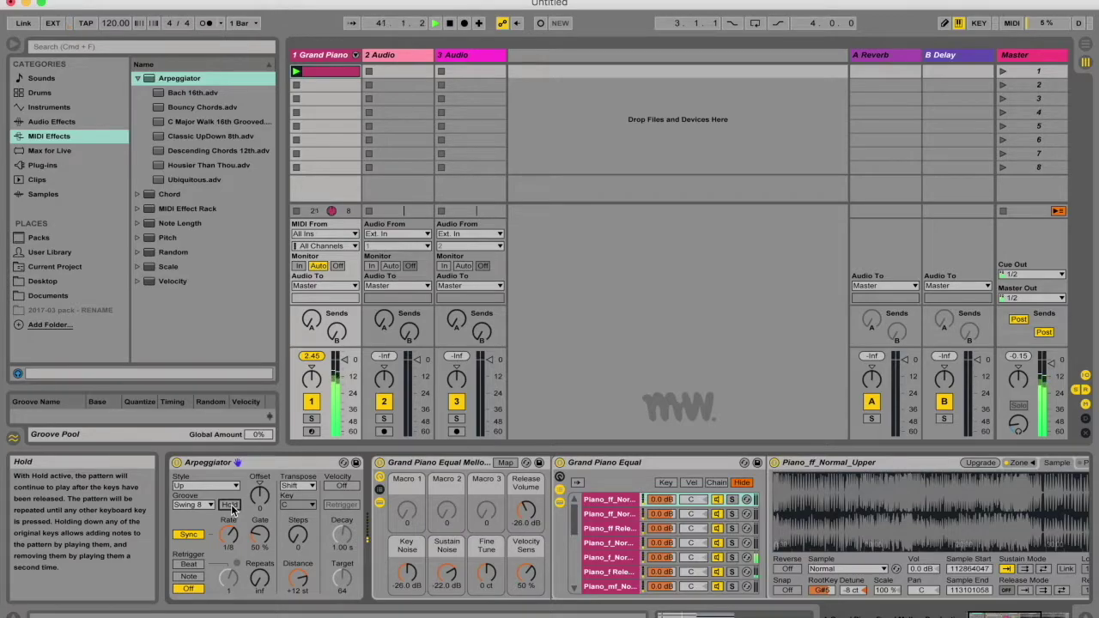
click(190, 534)
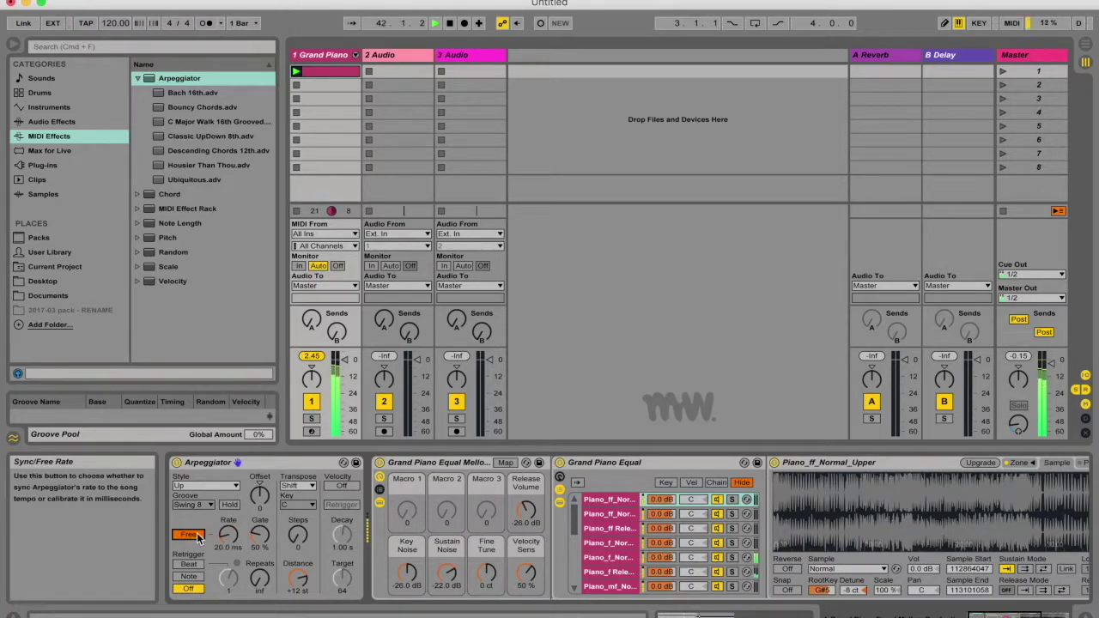
mouse_move(229, 534)
mouse_down()
mouse_move(229, 515)
mouse_move(259, 527)
mouse_up()
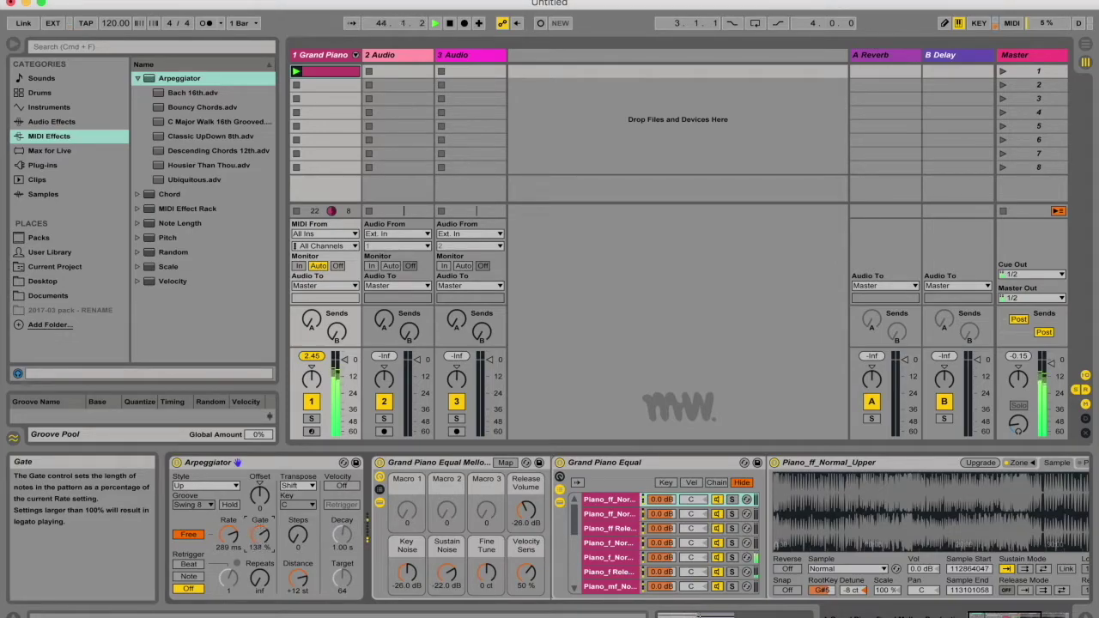
drag(260, 534, 260, 584)
drag(260, 534, 259, 515)
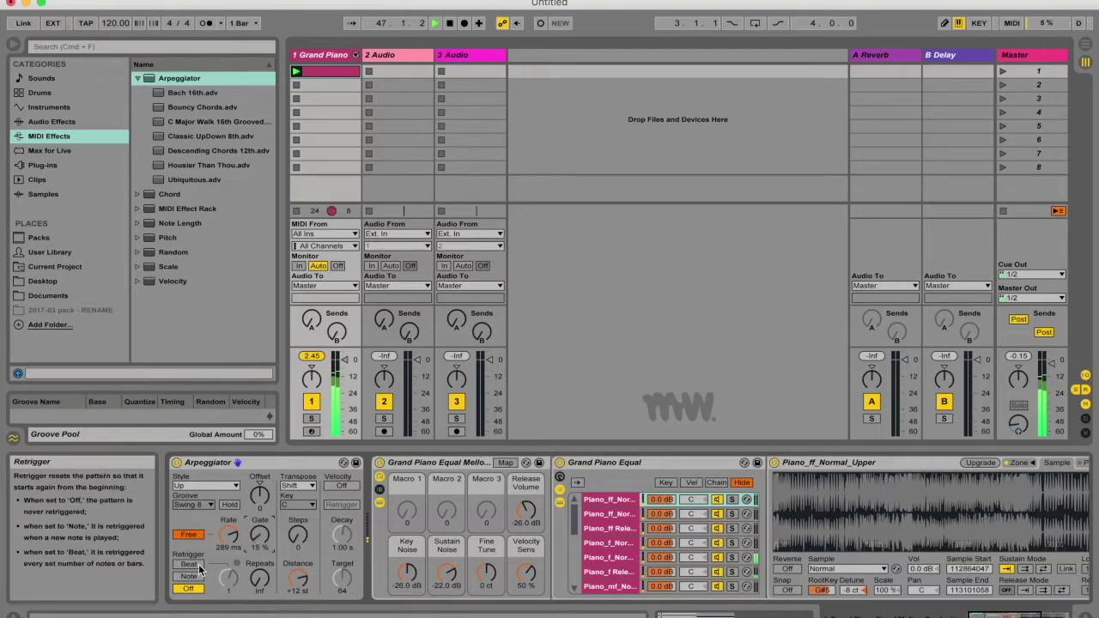
click(188, 564)
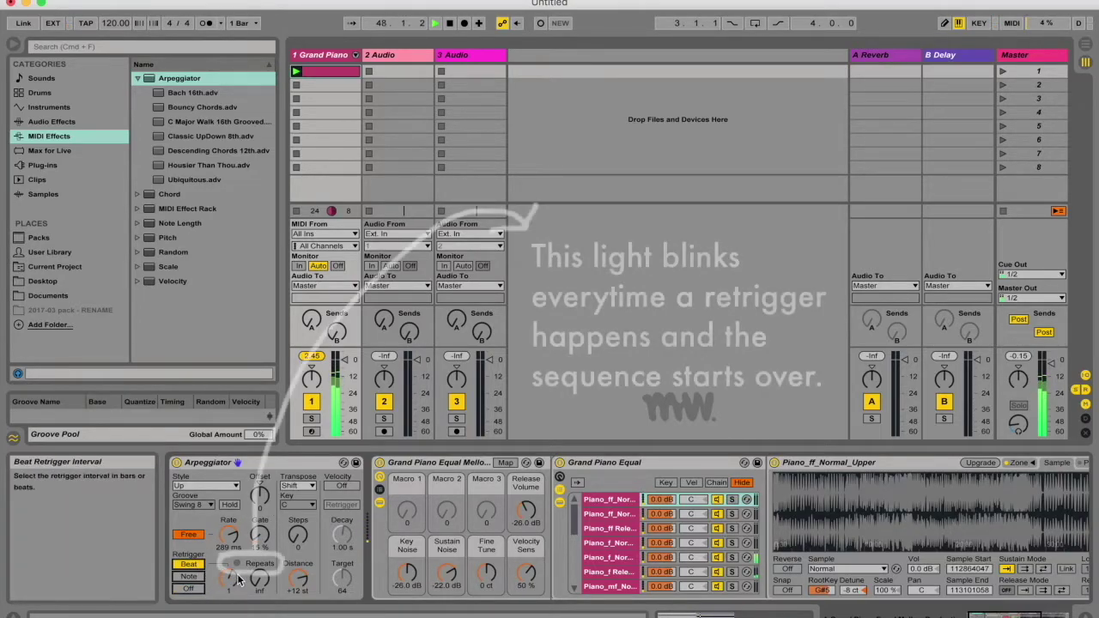
Step: Set the retrigger interval to 3/8, turn Retrigger off, and set Repeats to 1
drag(230, 584, 230, 577)
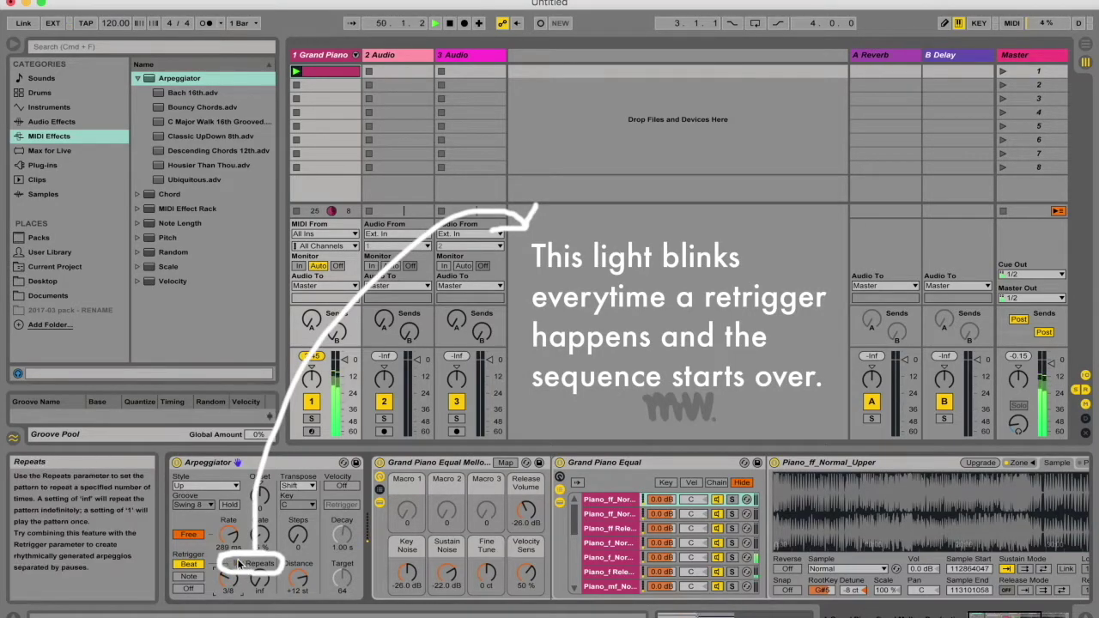
click(196, 577)
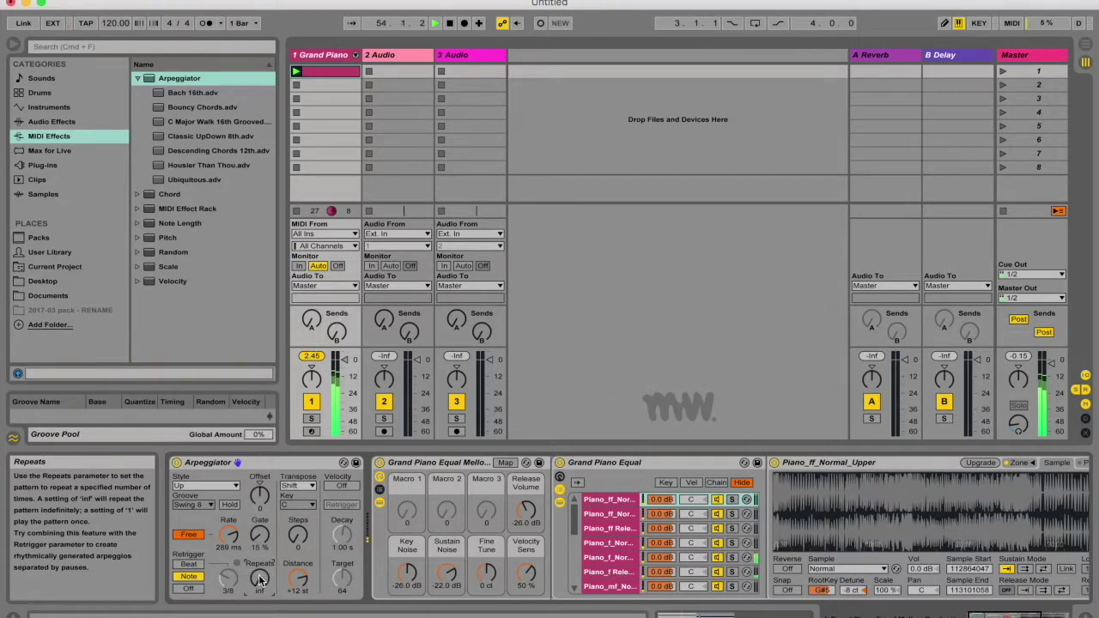
click(189, 589)
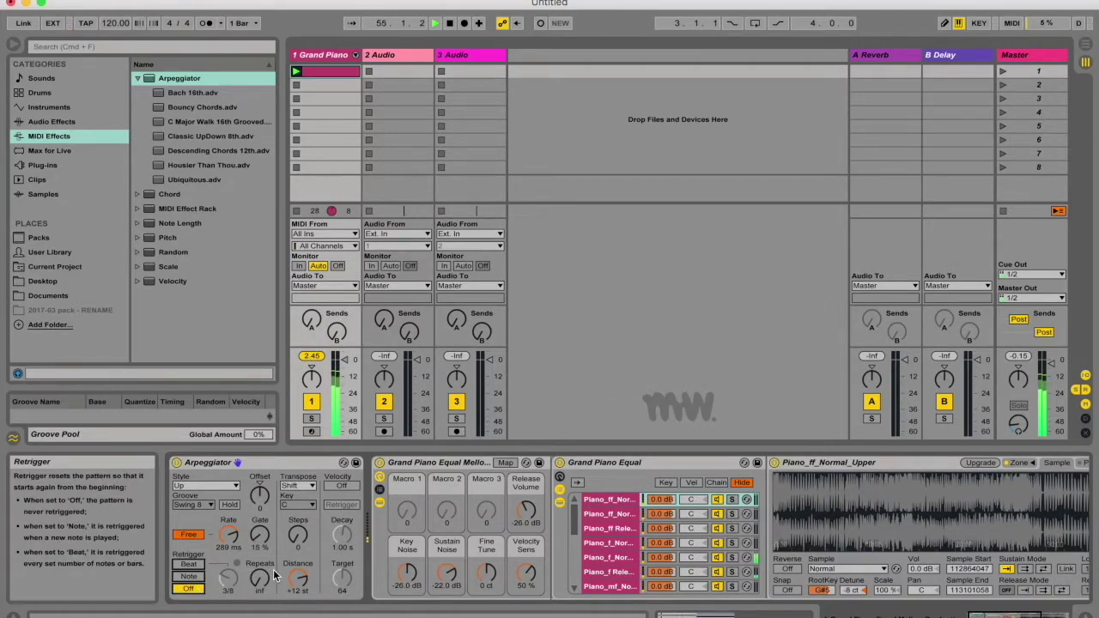
drag(261, 577, 261, 610)
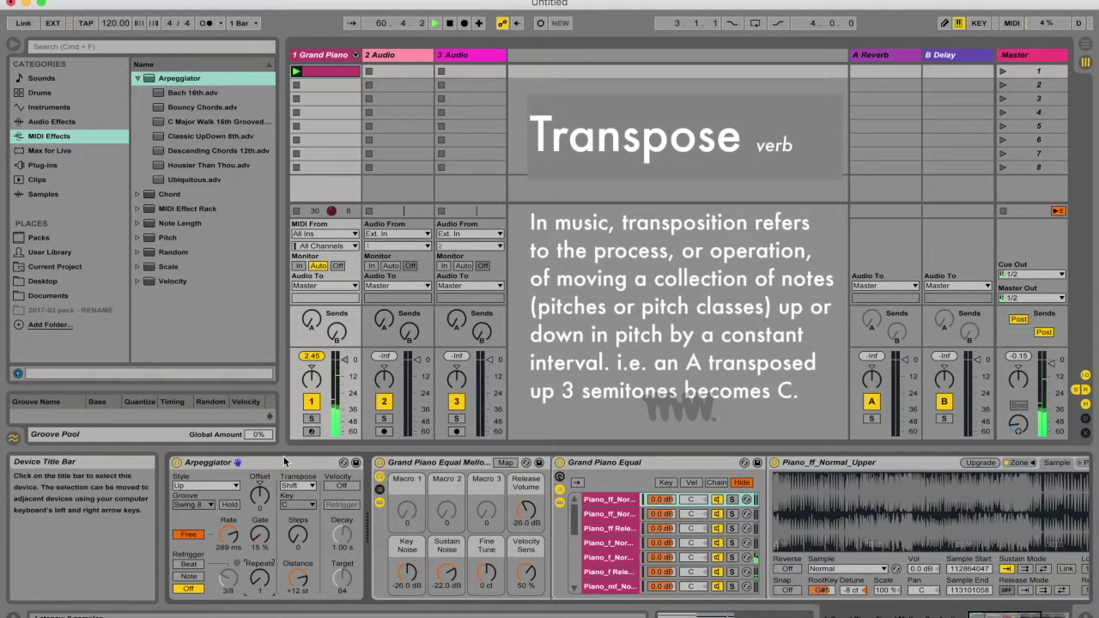
Step: Try a minor-scale transpose mode and set the transpose key to C#
click(302, 486)
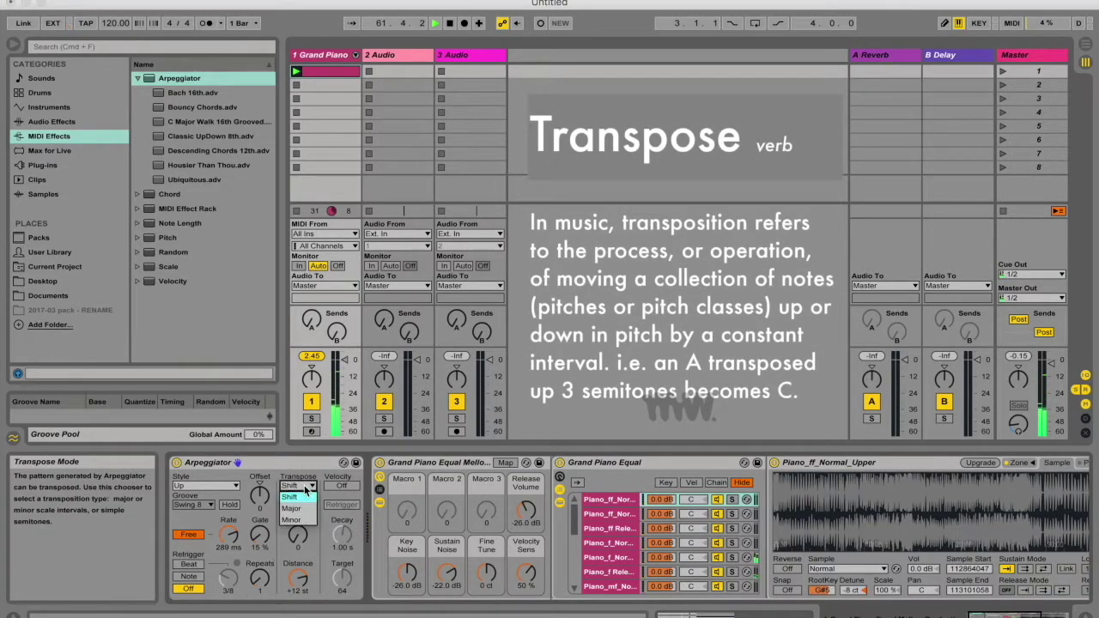
click(296, 520)
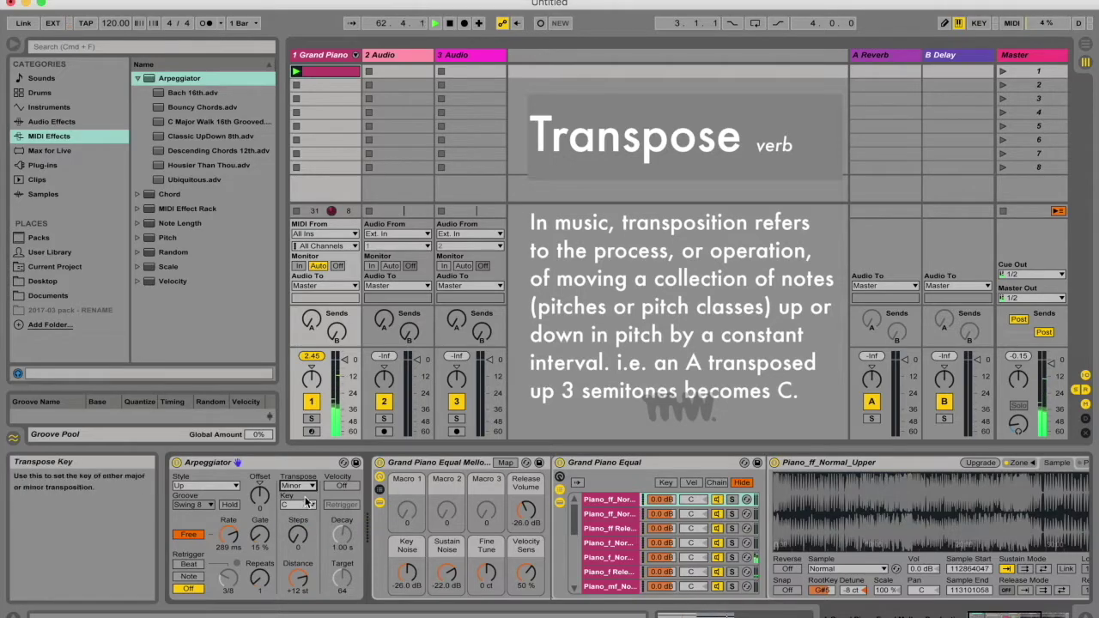
click(304, 504)
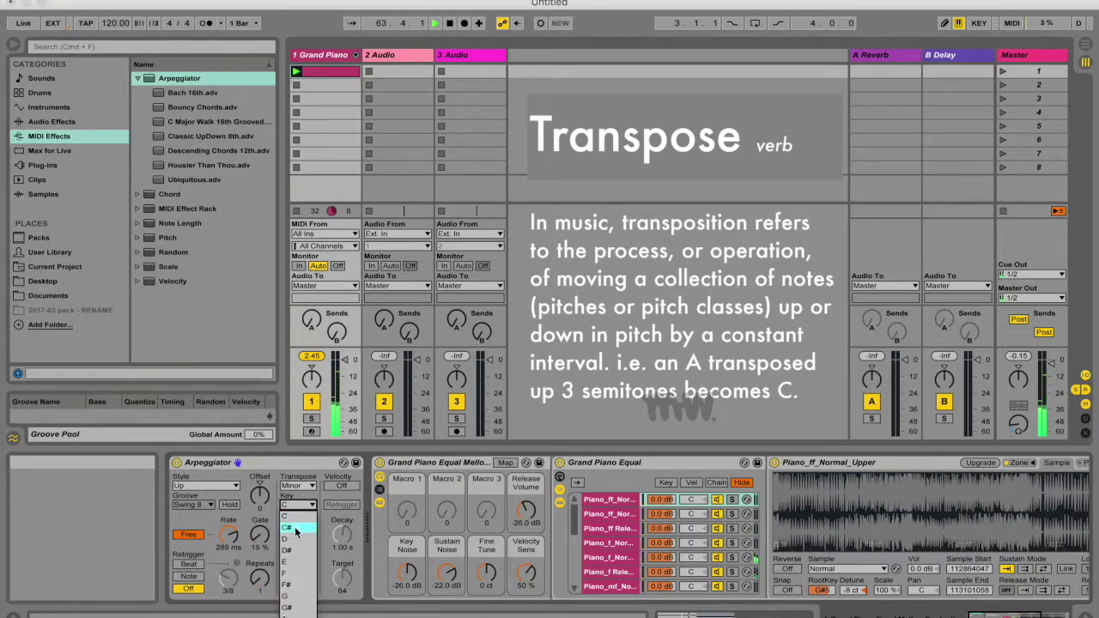
click(298, 517)
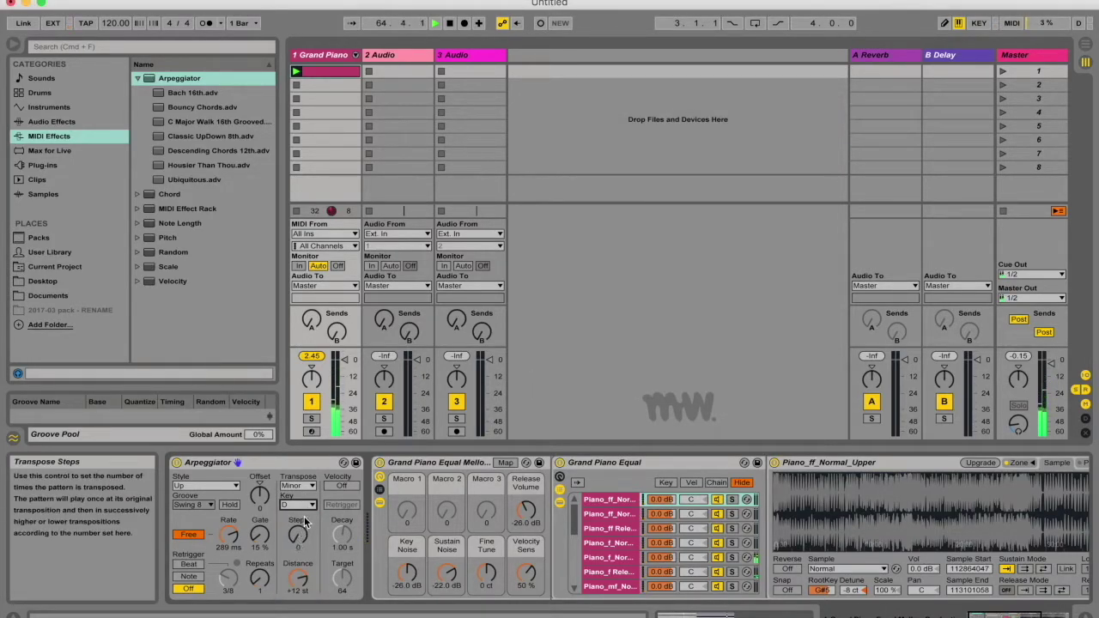
click(311, 506)
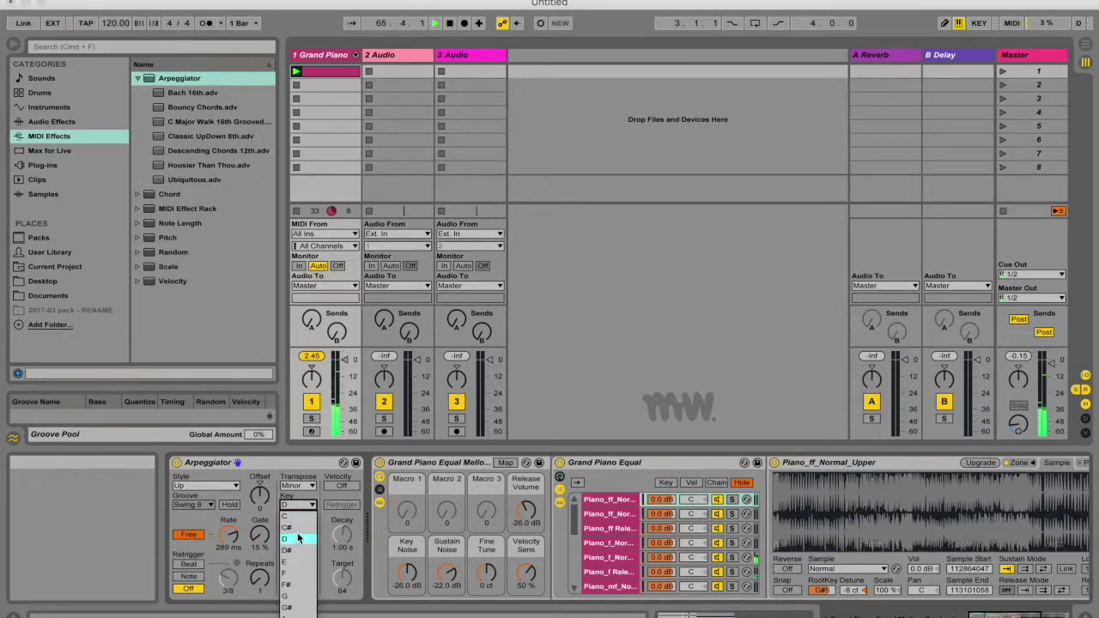
click(300, 527)
Step: Switch Transpose back to Shift with a +12 semitone distance
click(297, 485)
click(297, 491)
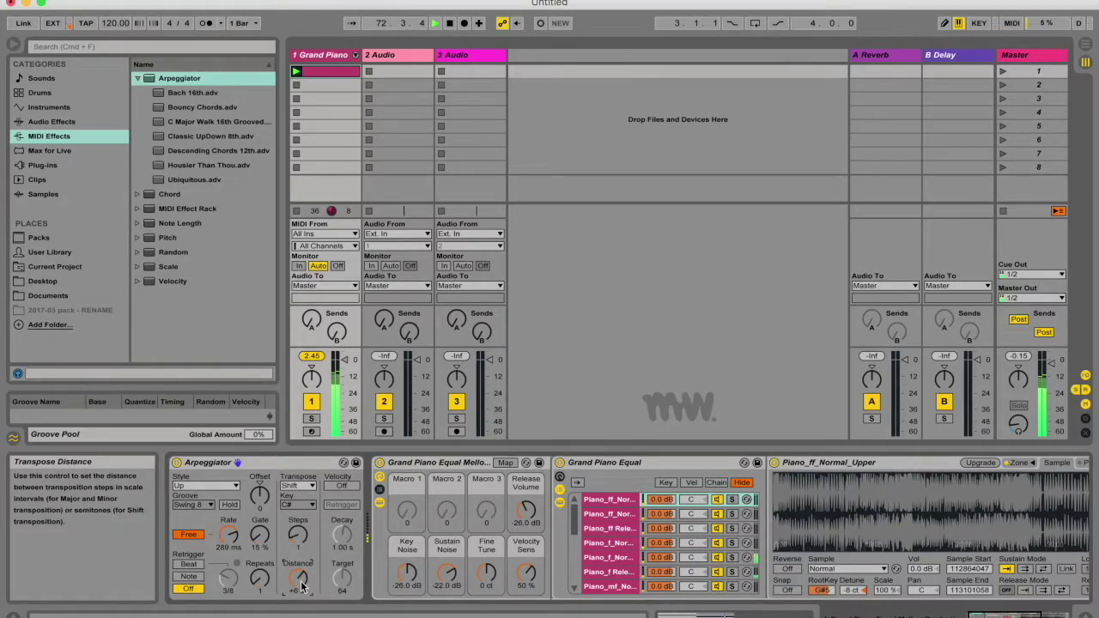
drag(300, 573, 301, 588)
key(Return)
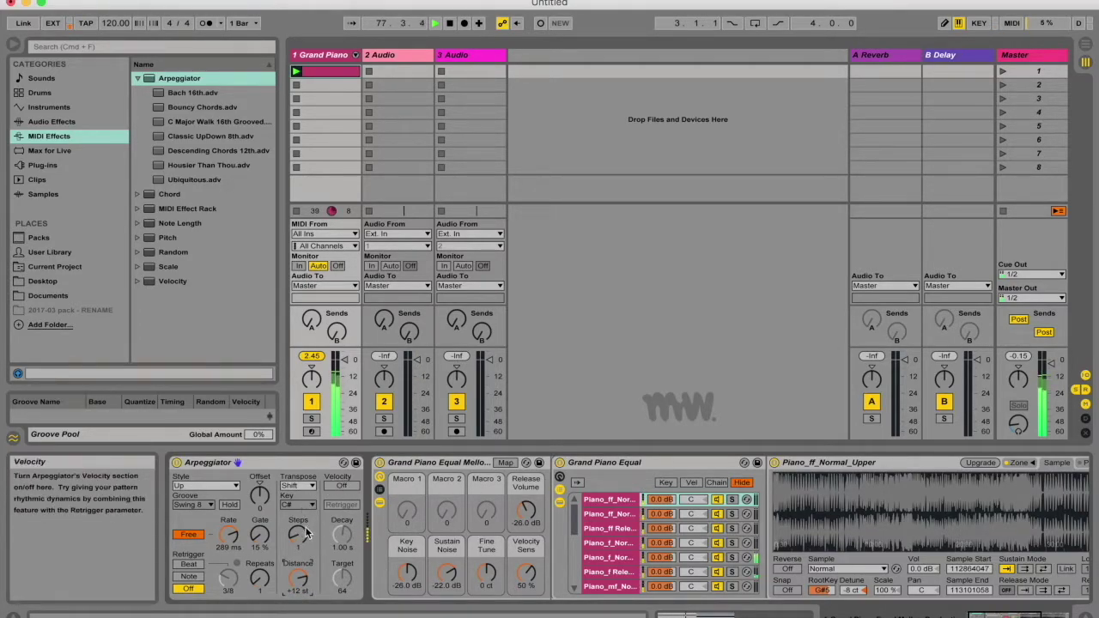
Step: Enable Velocity with target 0 and 2.88 s decay, velocity Retrigger on, and 2 transpose steps
click(344, 487)
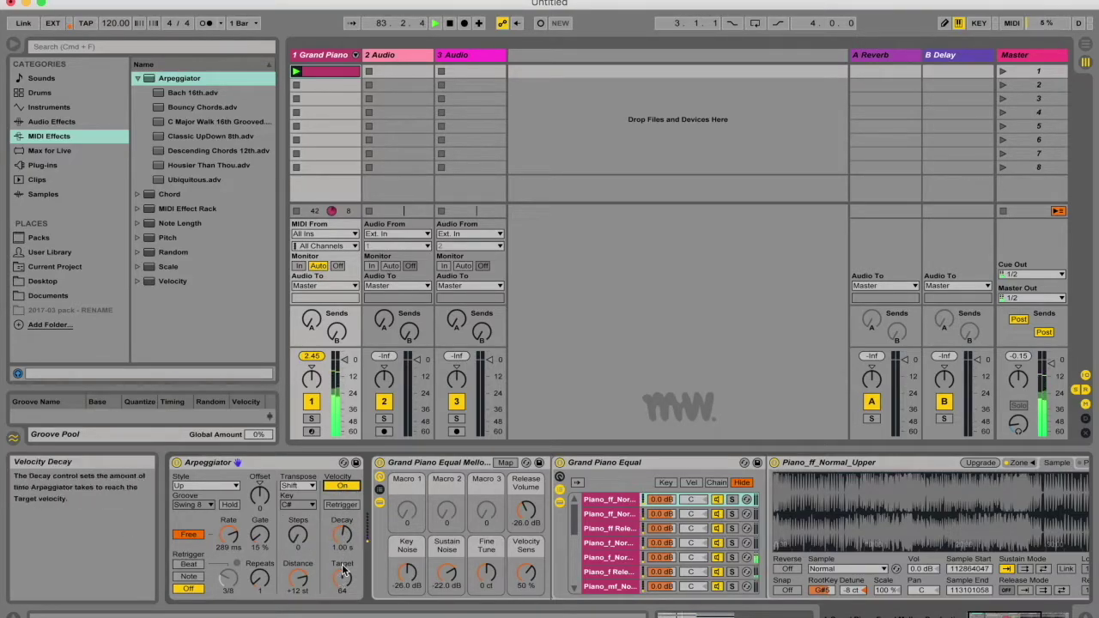
drag(342, 582, 342, 601)
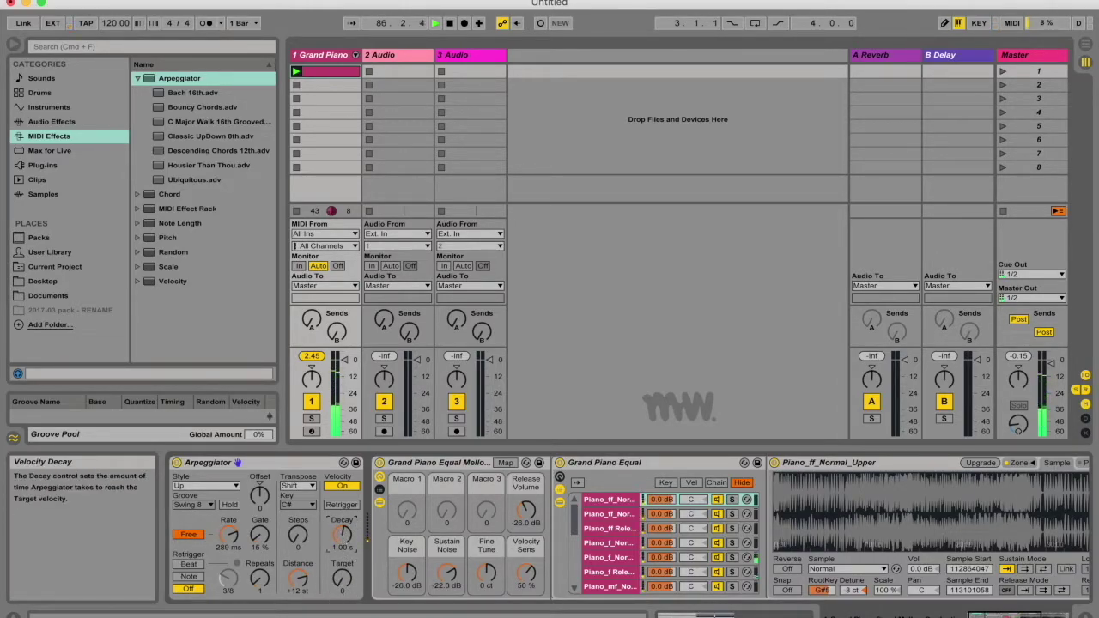
mouse_move(342, 534)
mouse_down()
mouse_move(341, 567)
mouse_move(341, 498)
mouse_up()
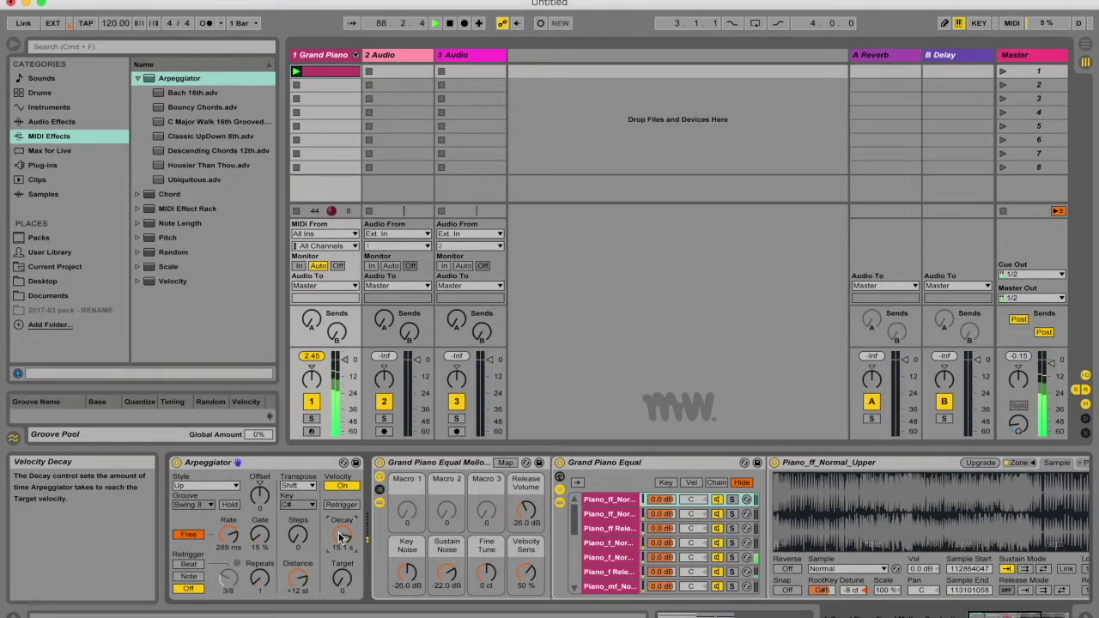
drag(298, 534, 298, 519)
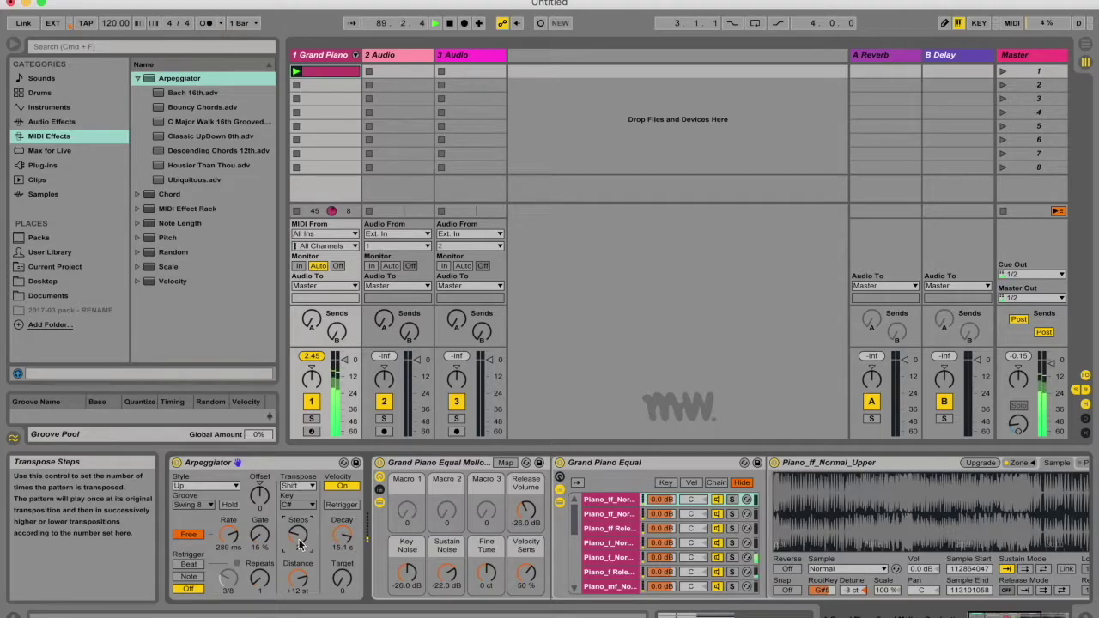
drag(342, 534, 342, 537)
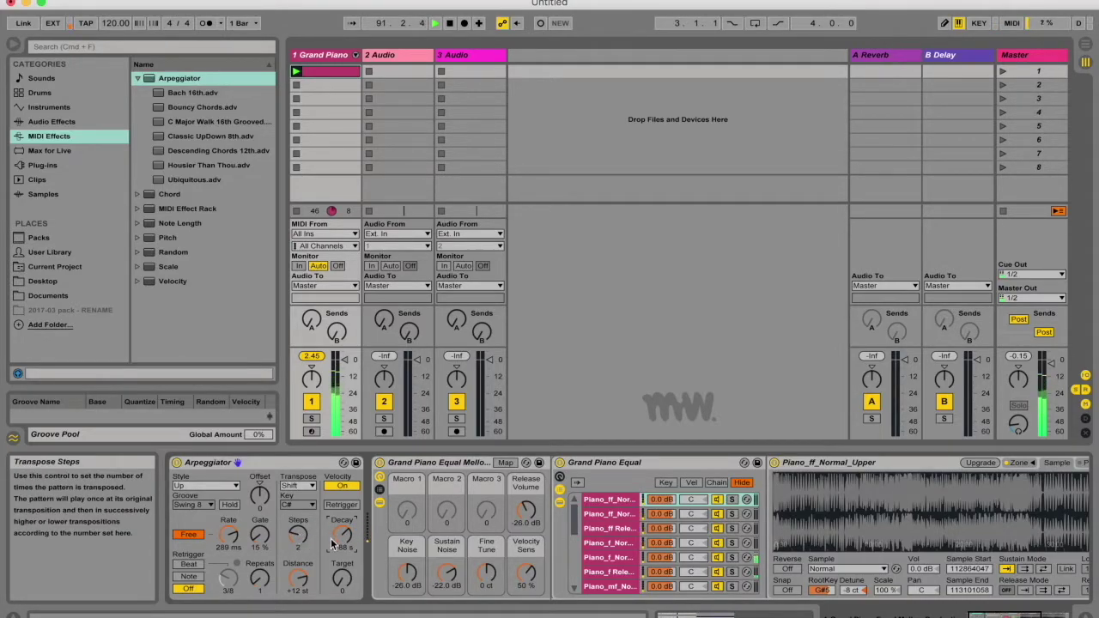
click(343, 506)
click(298, 533)
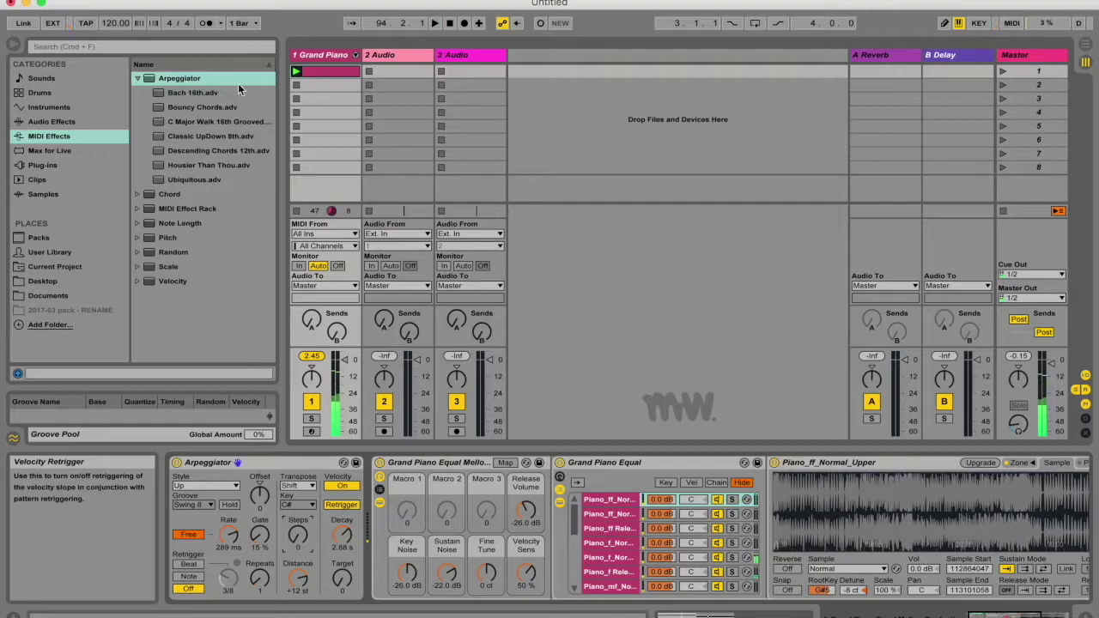
Step: Turn Hold on, adjust velocity decay and target, and retrigger every beat
click(318, 86)
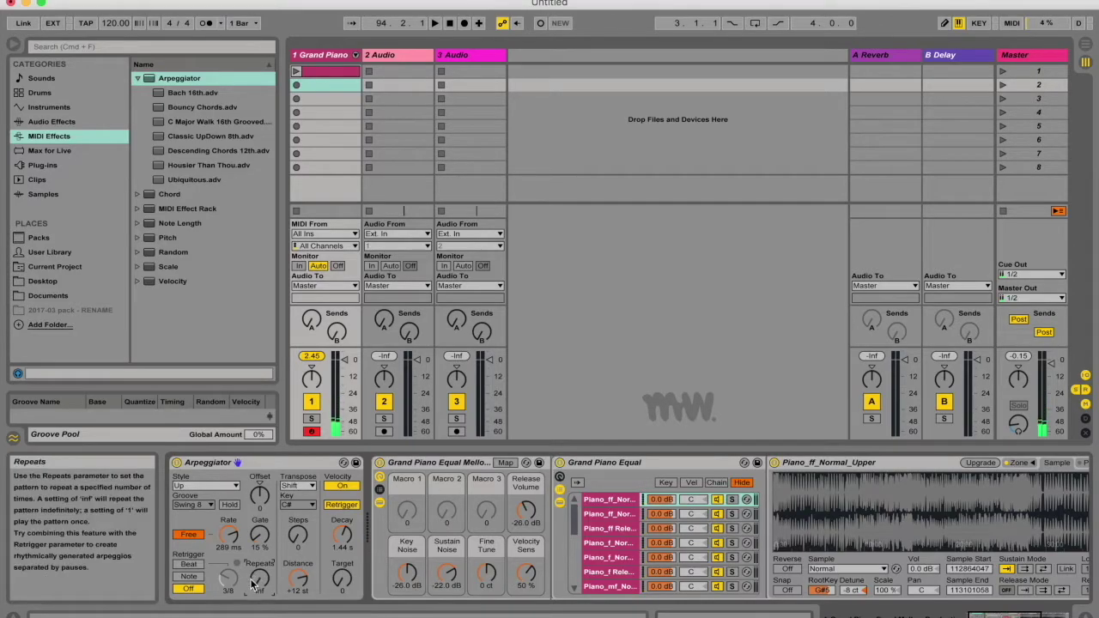
click(230, 506)
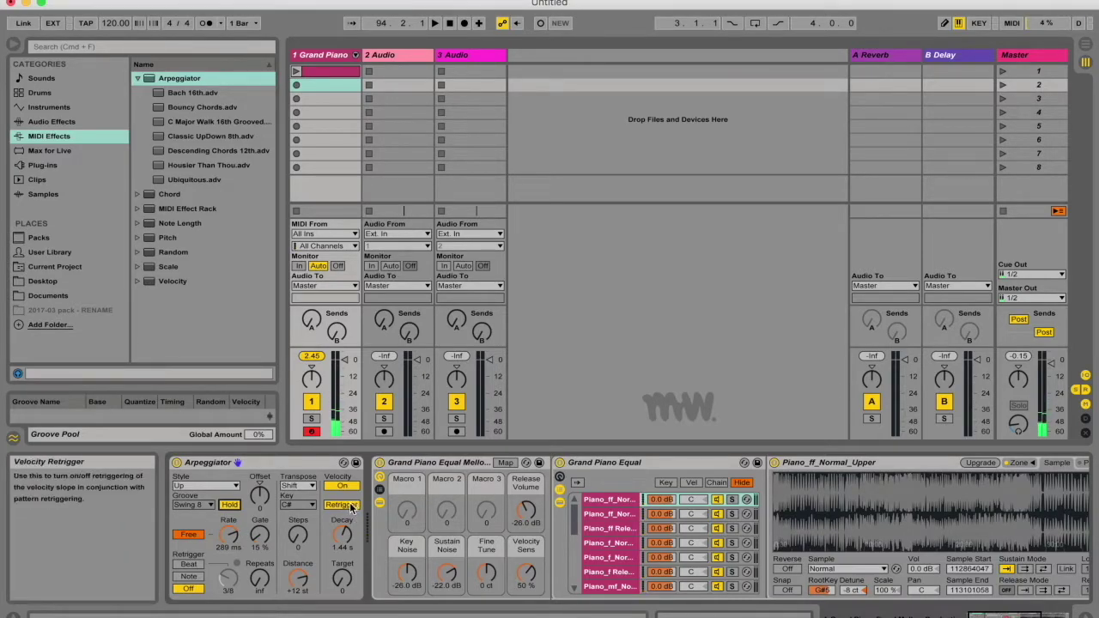
drag(346, 534, 346, 537)
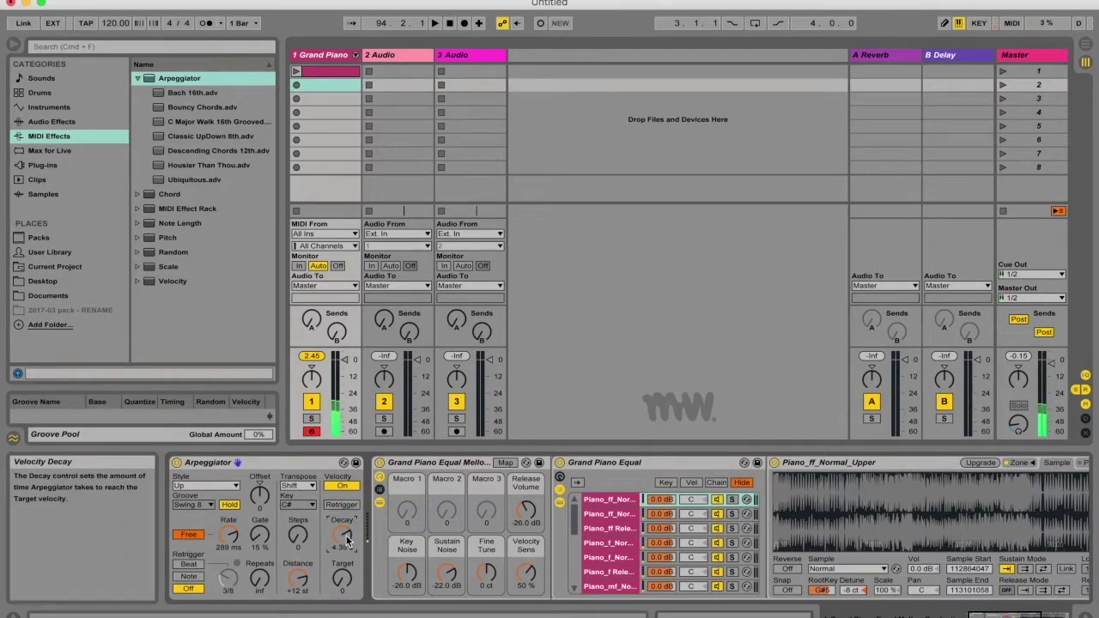
mouse_move(342, 577)
mouse_down()
mouse_move(342, 563)
mouse_move(342, 580)
mouse_up()
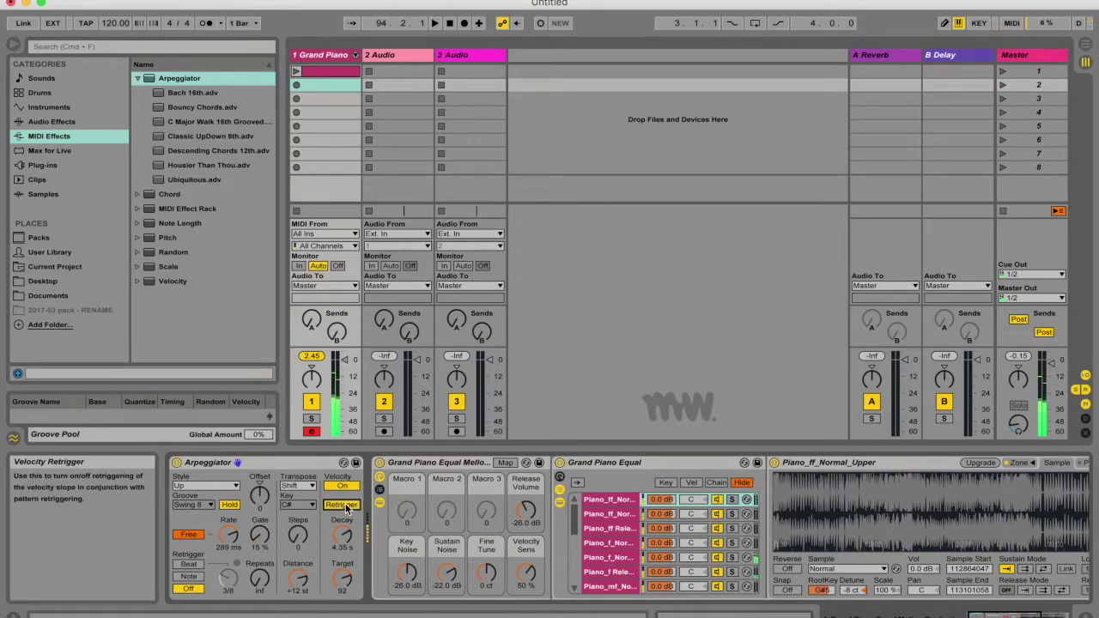
click(347, 508)
click(195, 564)
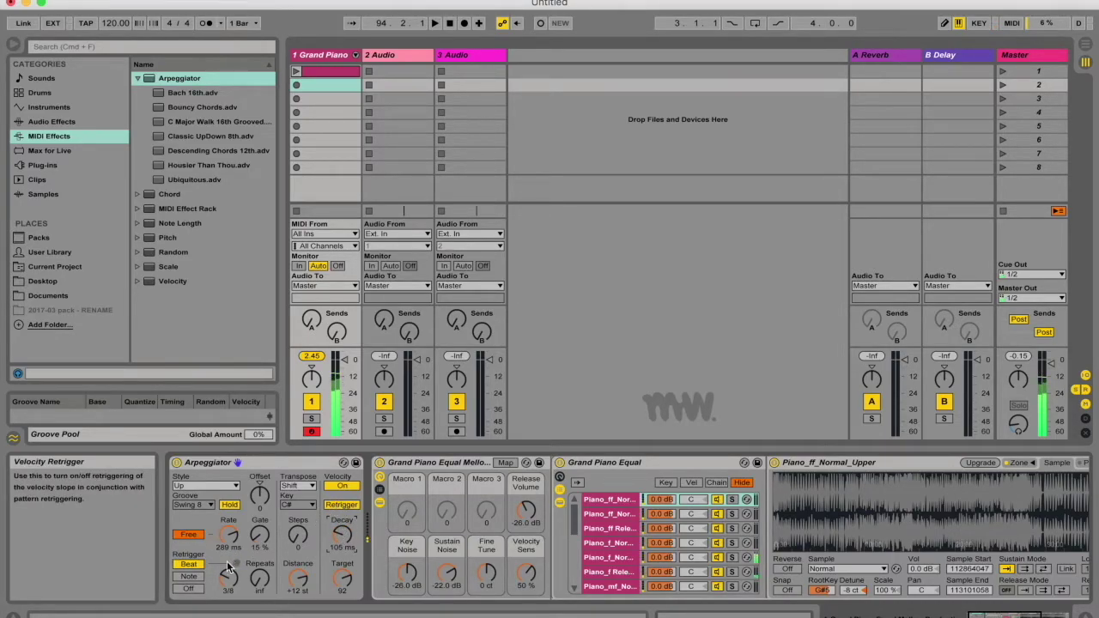
Step: Sync the rate to 1/8 with Straight groove, keep Hold on, and stop playback
click(230, 506)
click(230, 506)
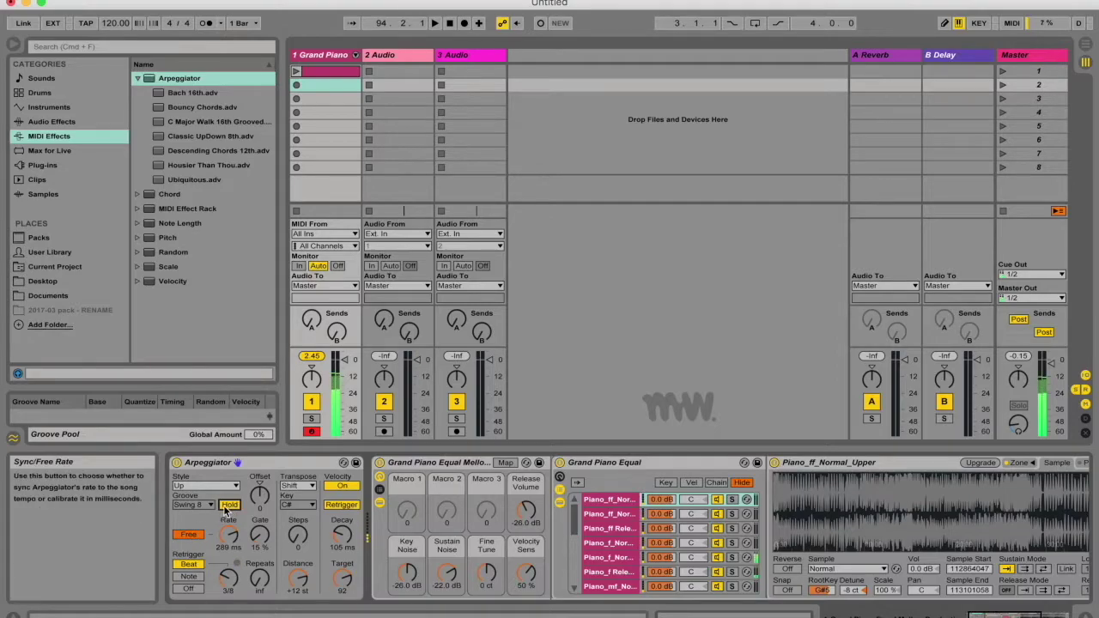
click(190, 535)
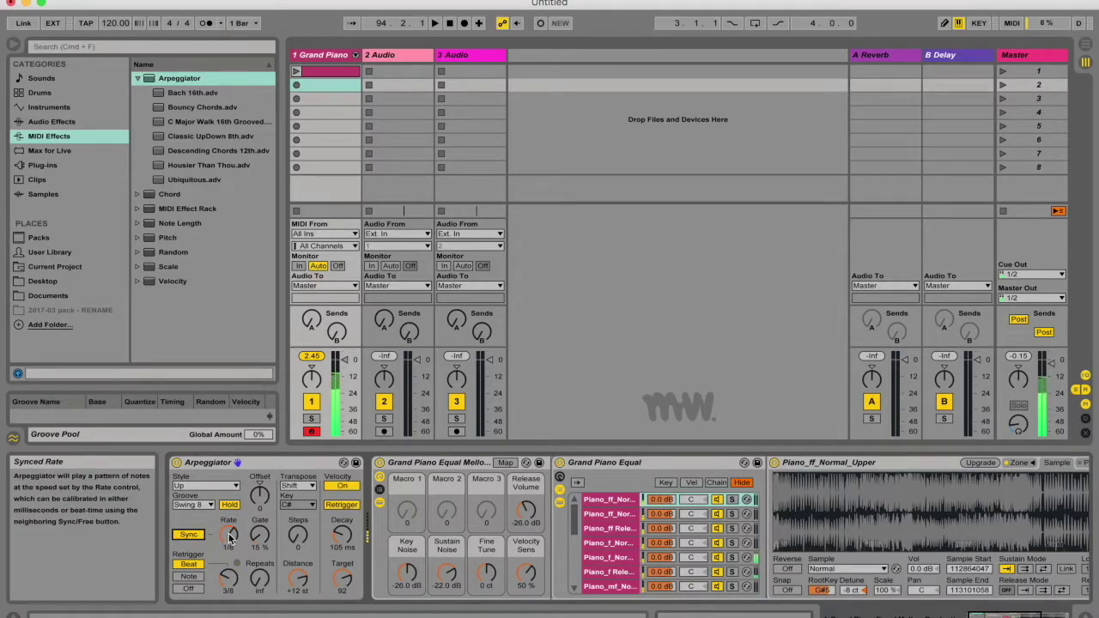
click(207, 505)
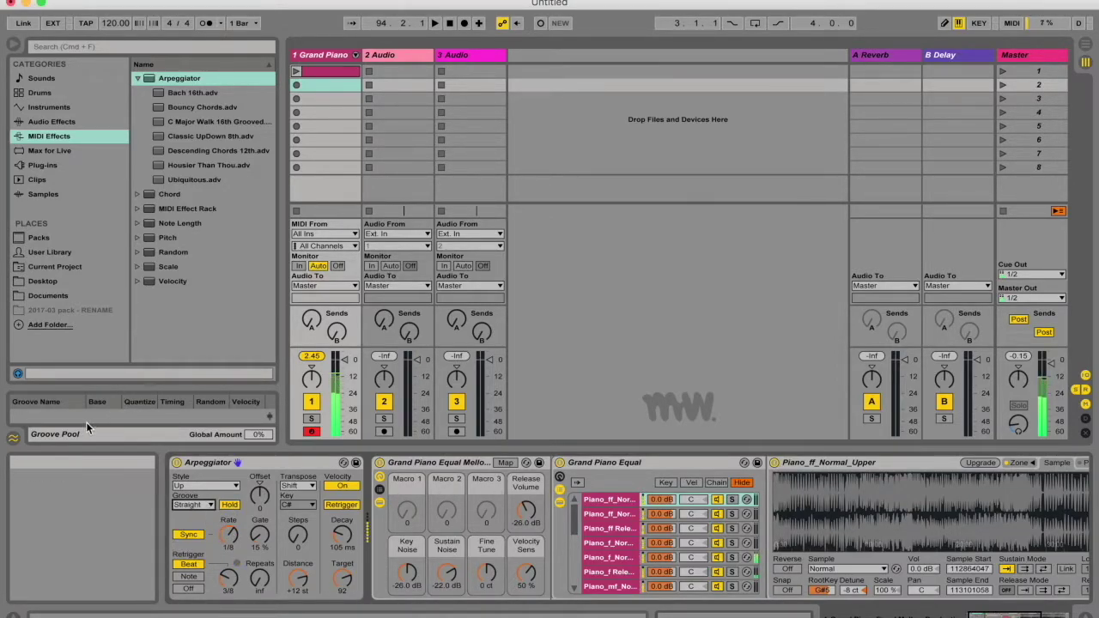
key(space)
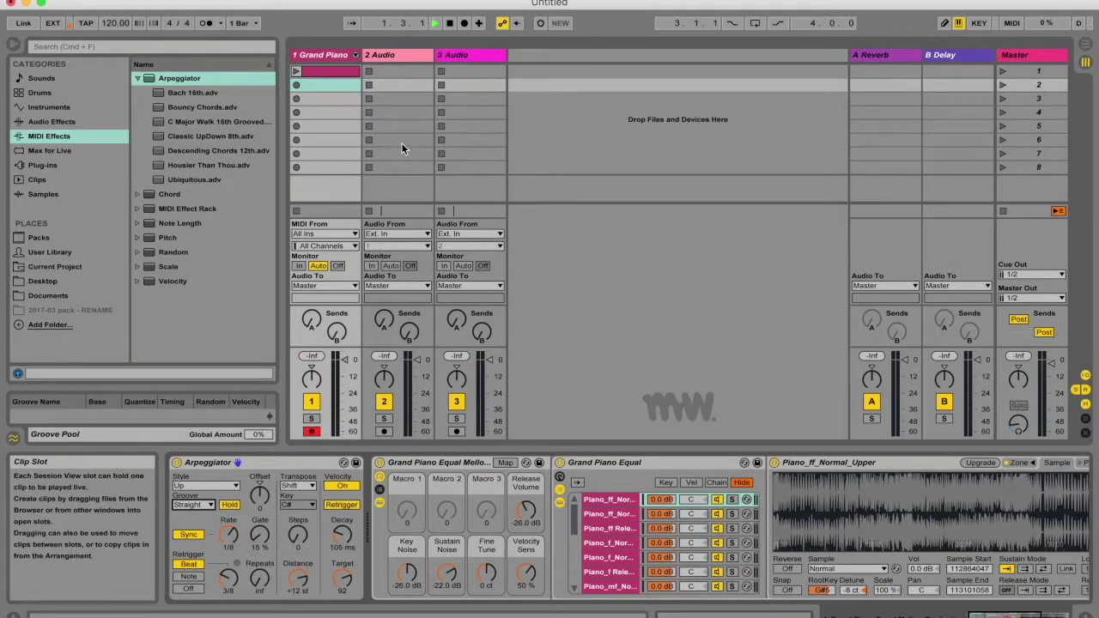
Step: Start the Grand Piano clip and set the Arpeggiator Offset to -7
key(Return)
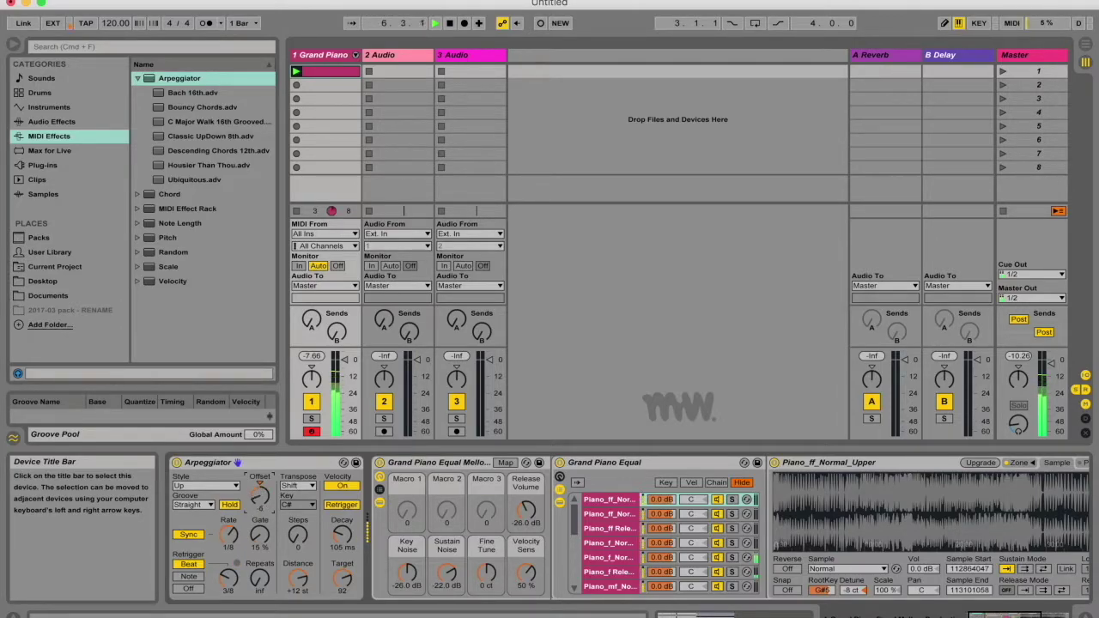
mouse_move(262, 500)
mouse_down()
mouse_move(261, 515)
mouse_move(259, 505)
mouse_up()
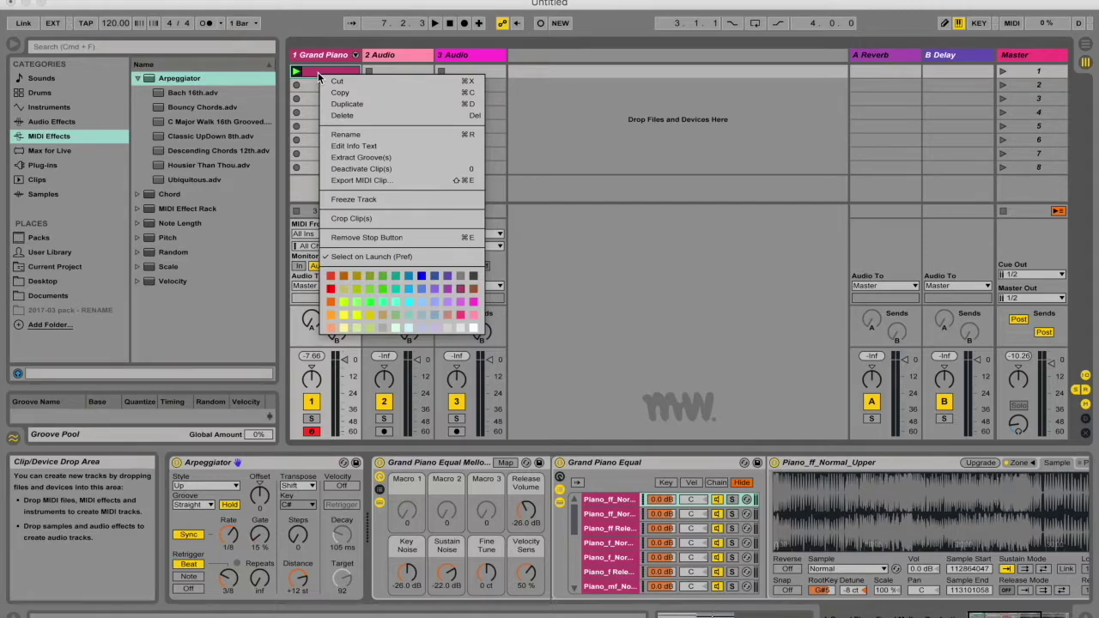
Step: Freeze the Grand Piano track, then flatten its arpeggiated clip into an audio clip
click(354, 199)
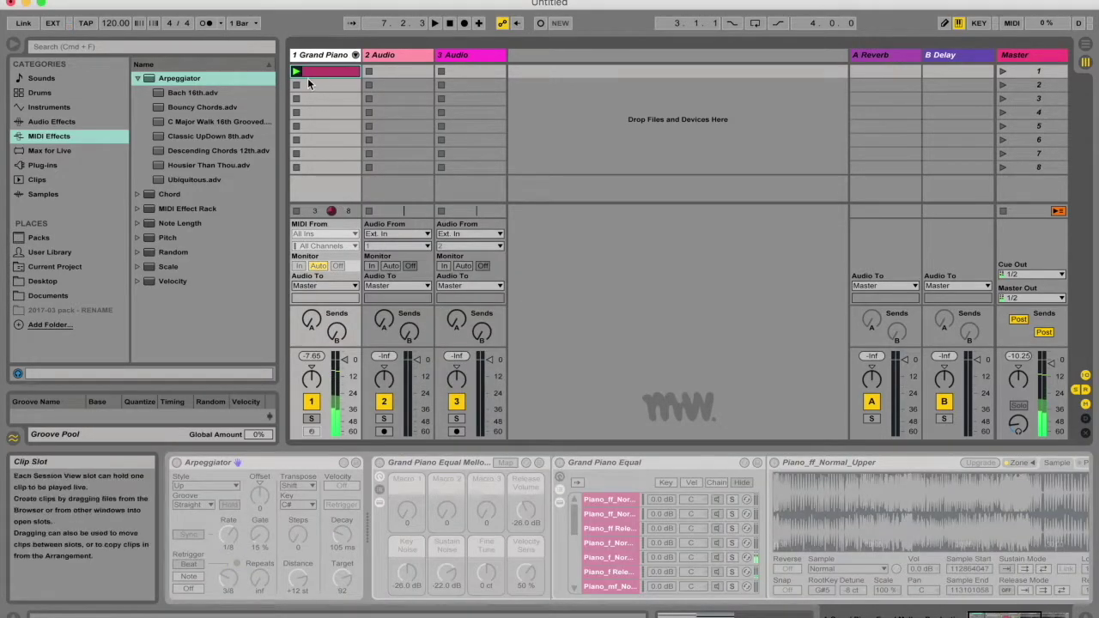
click(319, 72)
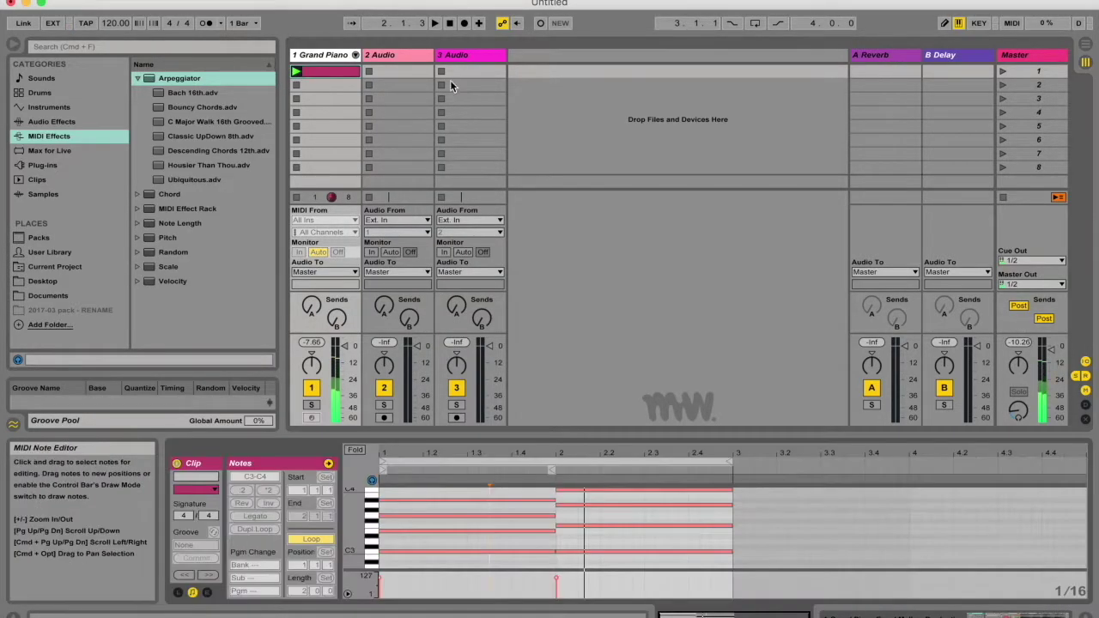
right_click(340, 76)
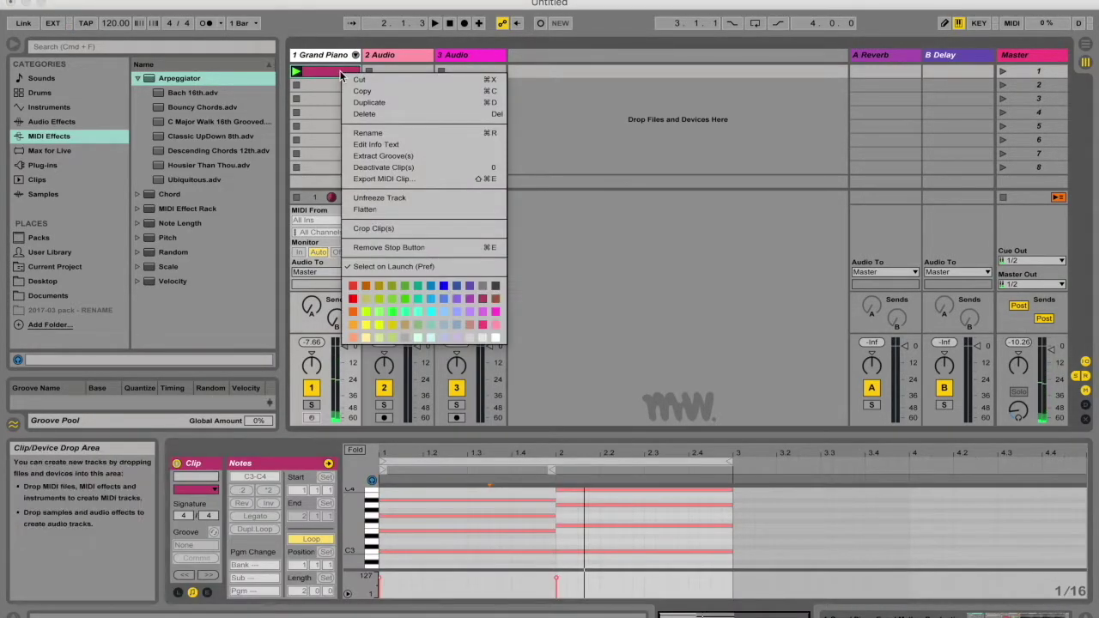
click(368, 211)
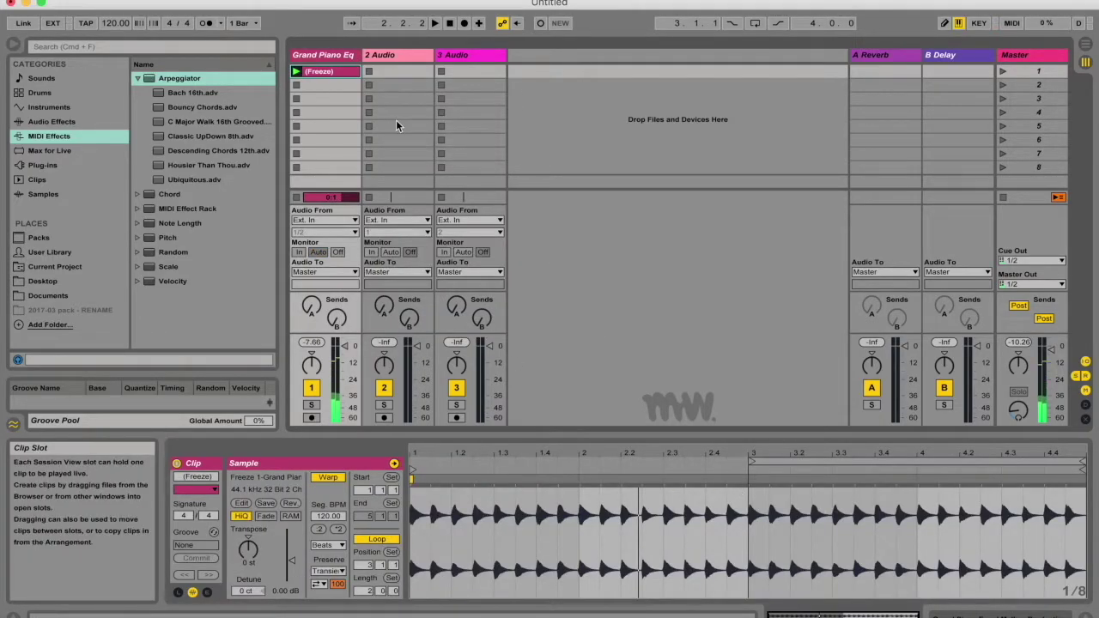
right_click(336, 73)
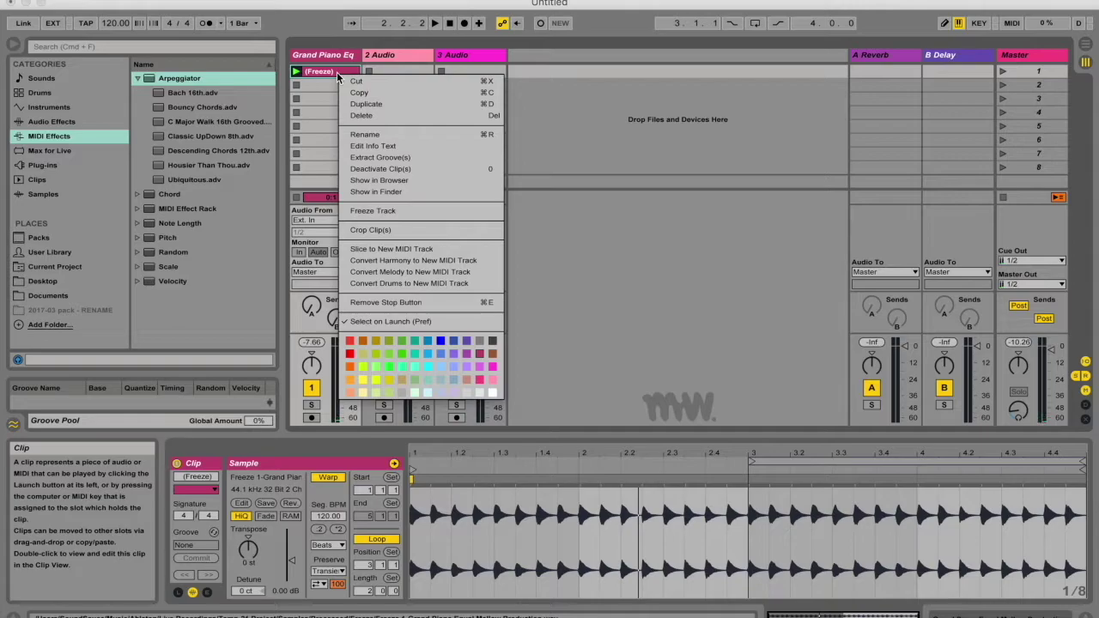
Step: Convert the piano audio's melody to a new MIDI track, then play and stop its clip
click(404, 267)
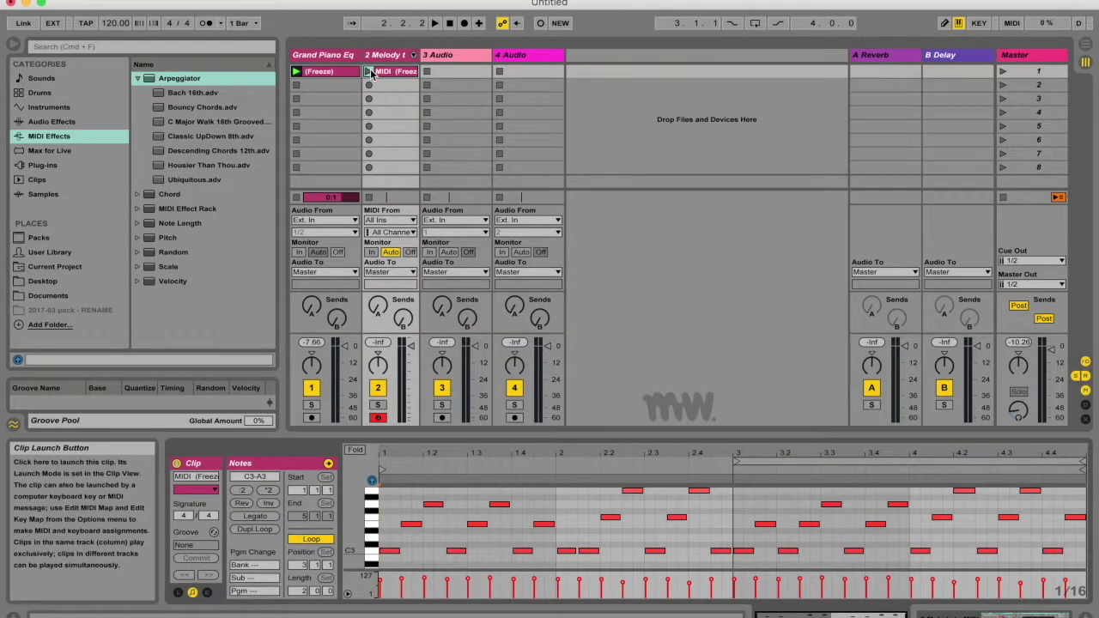
click(370, 72)
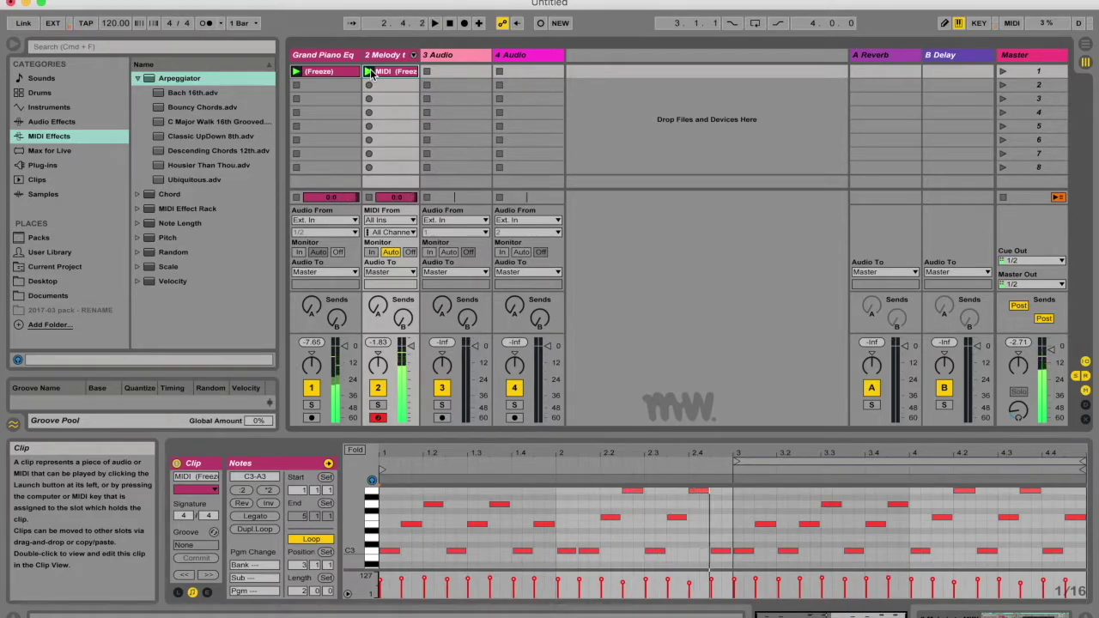
key(space)
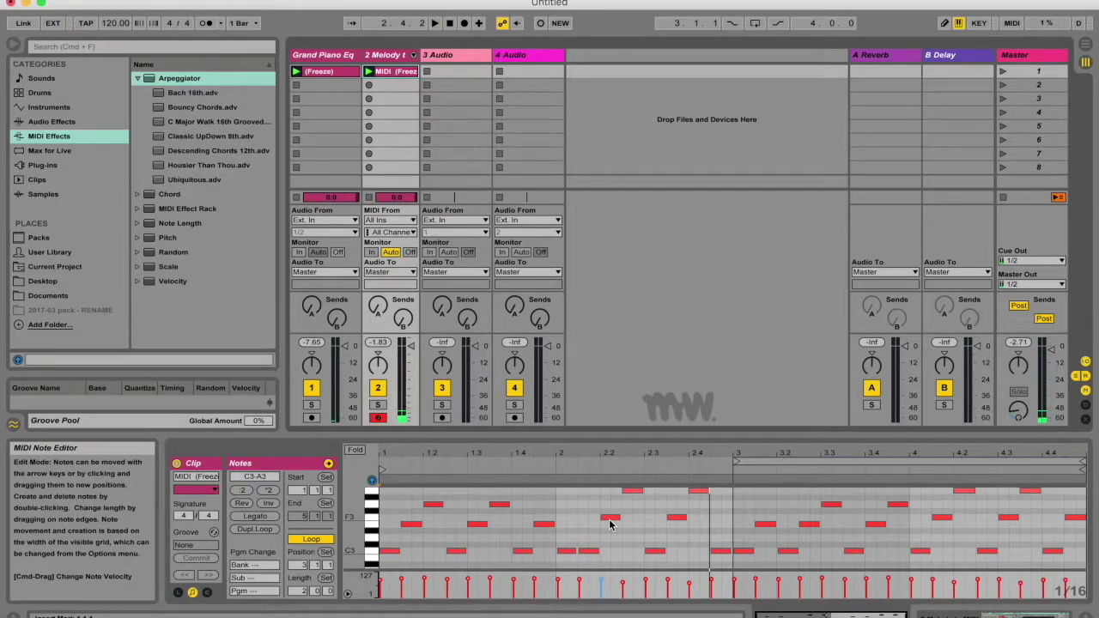